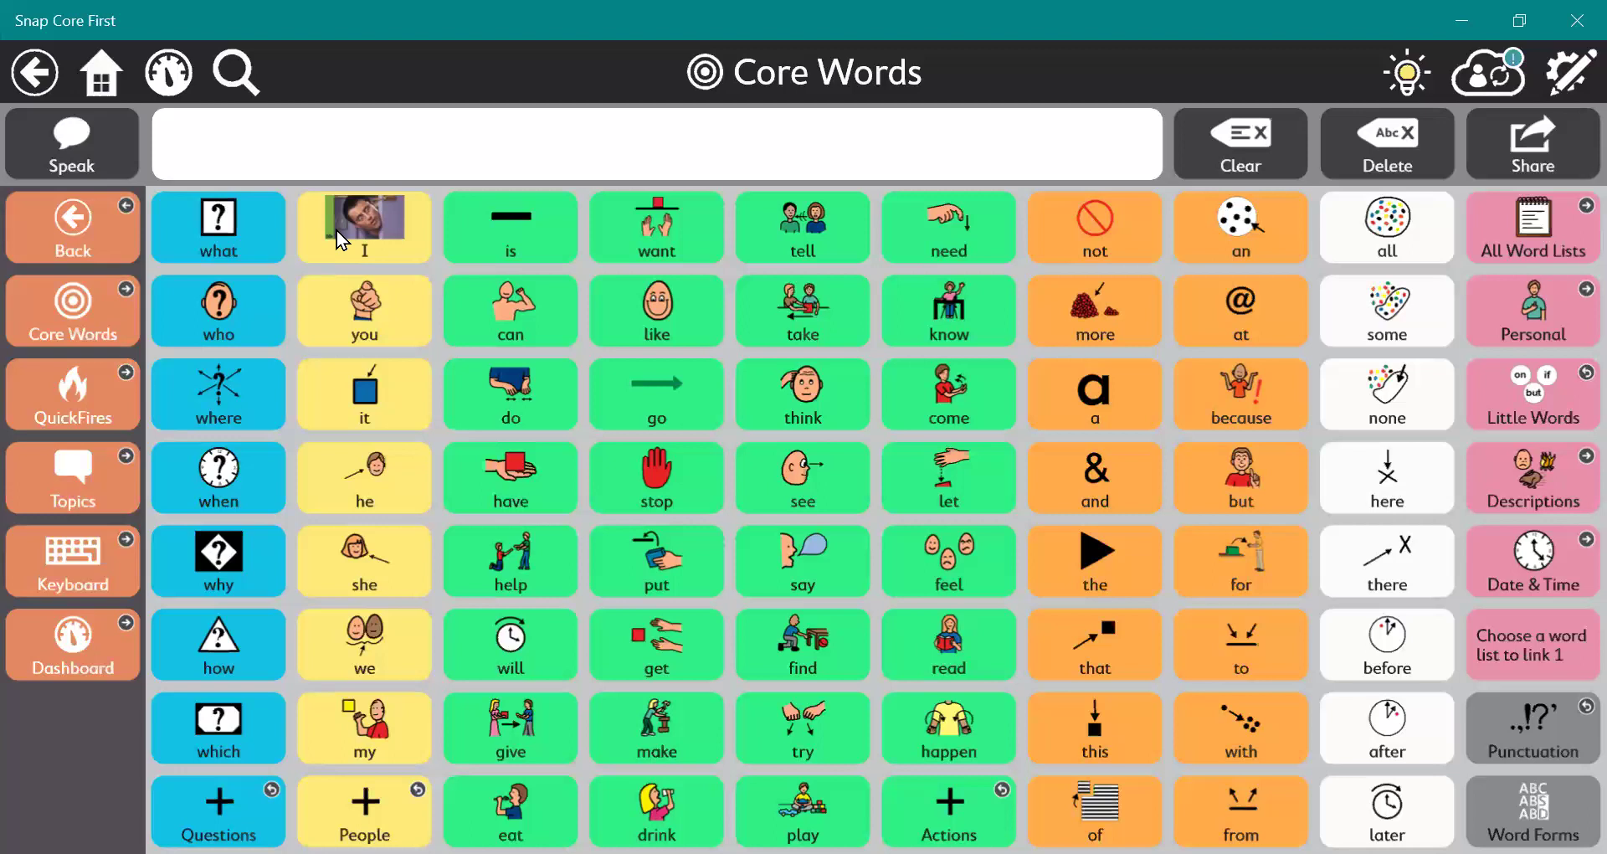
- Enter editing mode and open the list of the SLP user's page sets
{"action": "left_click", "coordinate": [1569, 77]}
{"action": "left_click", "coordinate": [896, 821]}
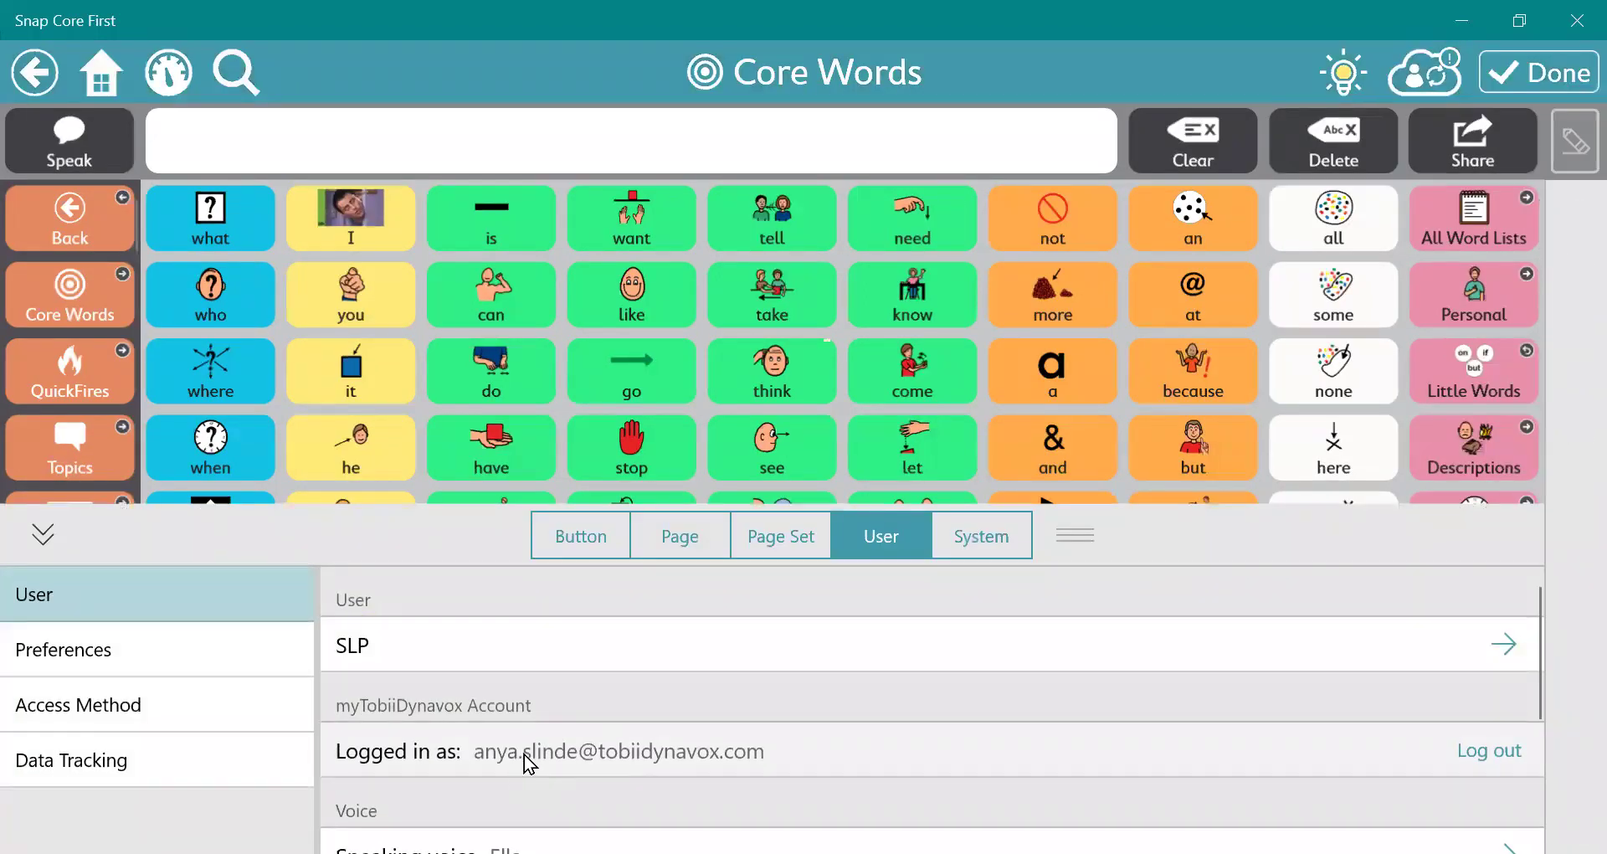
{"action": "left_click", "coordinate": [790, 519]}
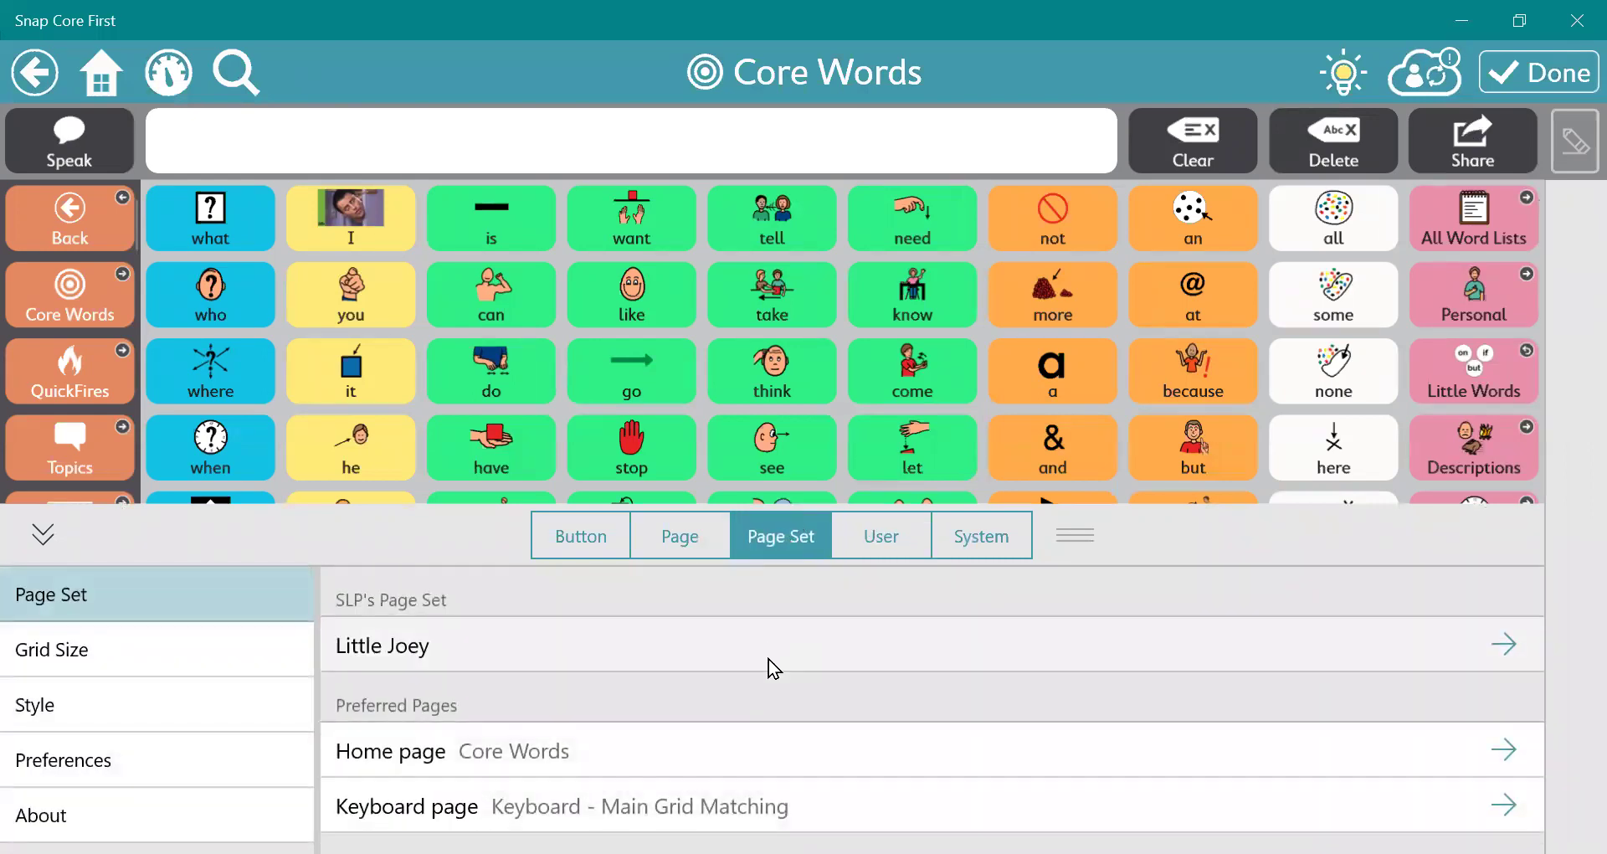
{"action": "left_click", "coordinate": [768, 659]}
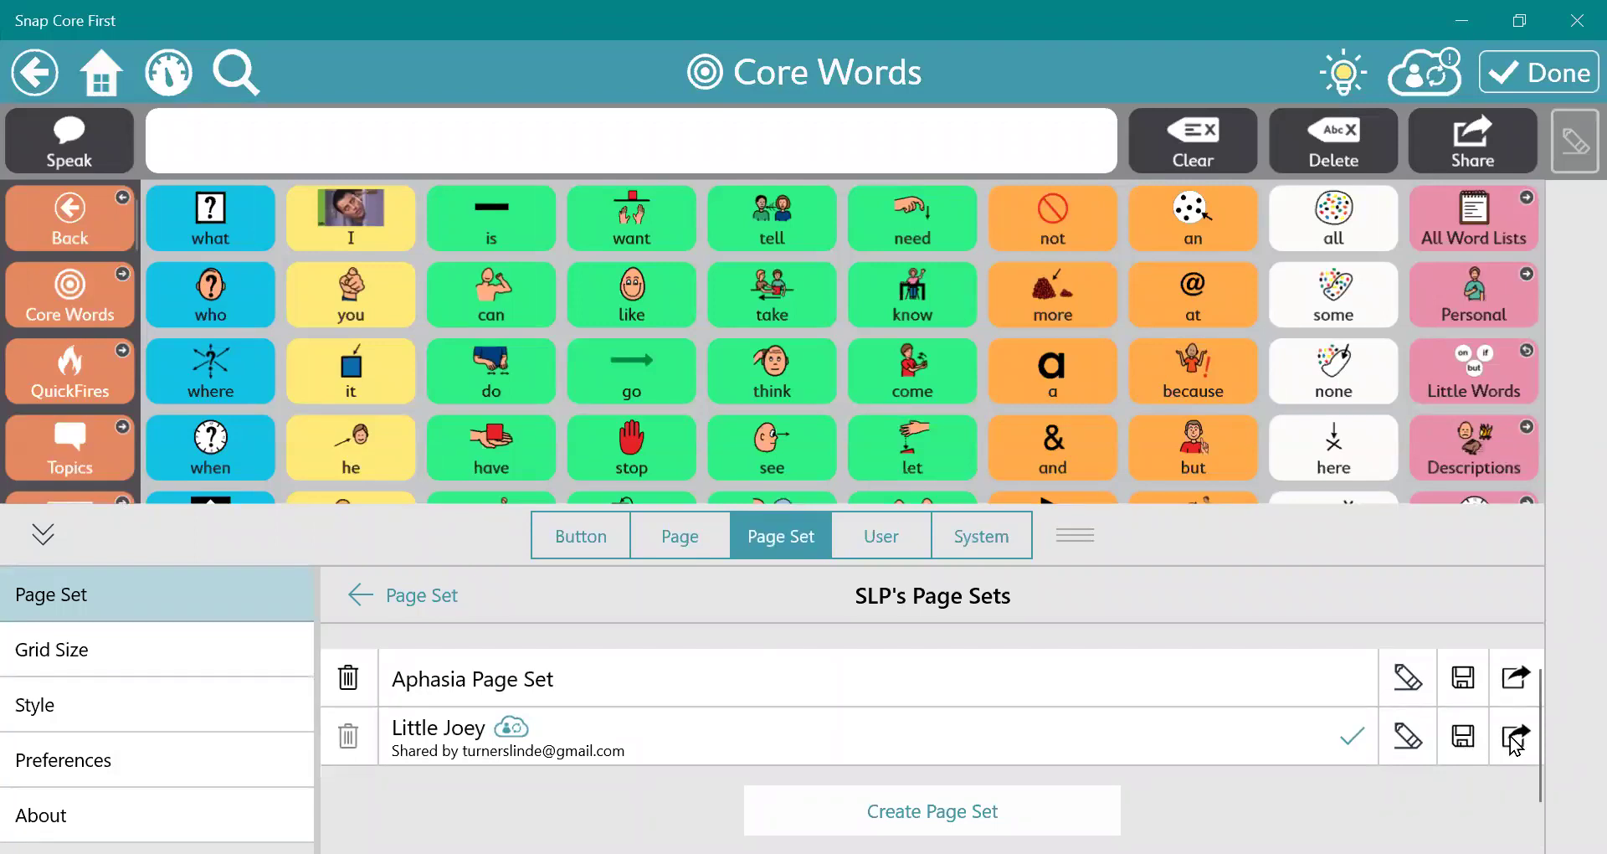
- Start sharing a copy of the Little Joey page set, naming it "Little Joey Copy"
{"action": "left_click", "coordinate": [1515, 741]}
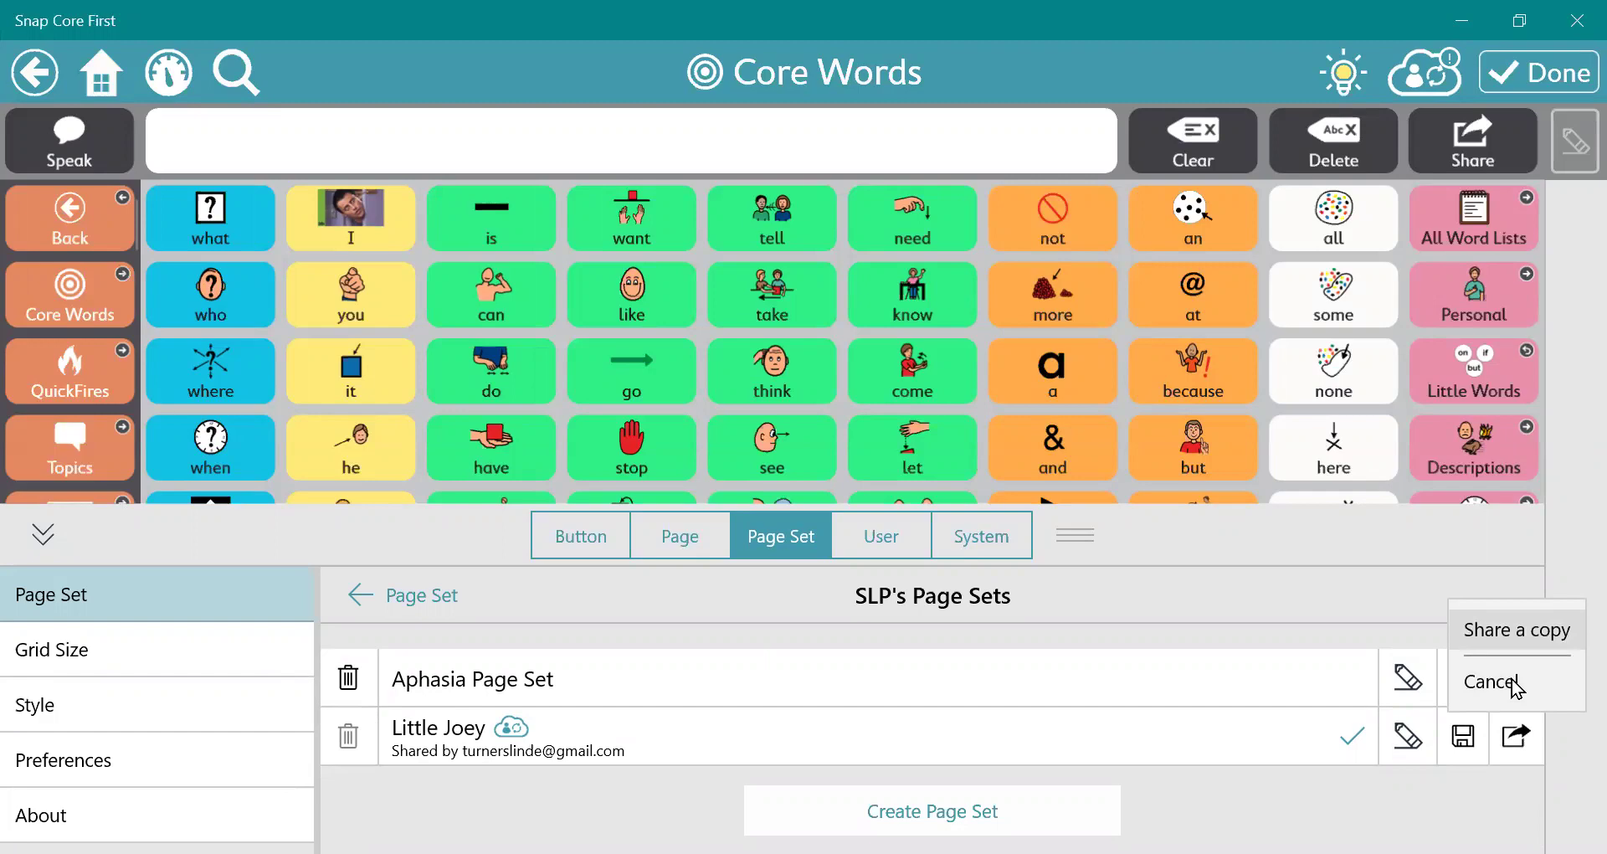
{"action": "key", "text": "Return"}
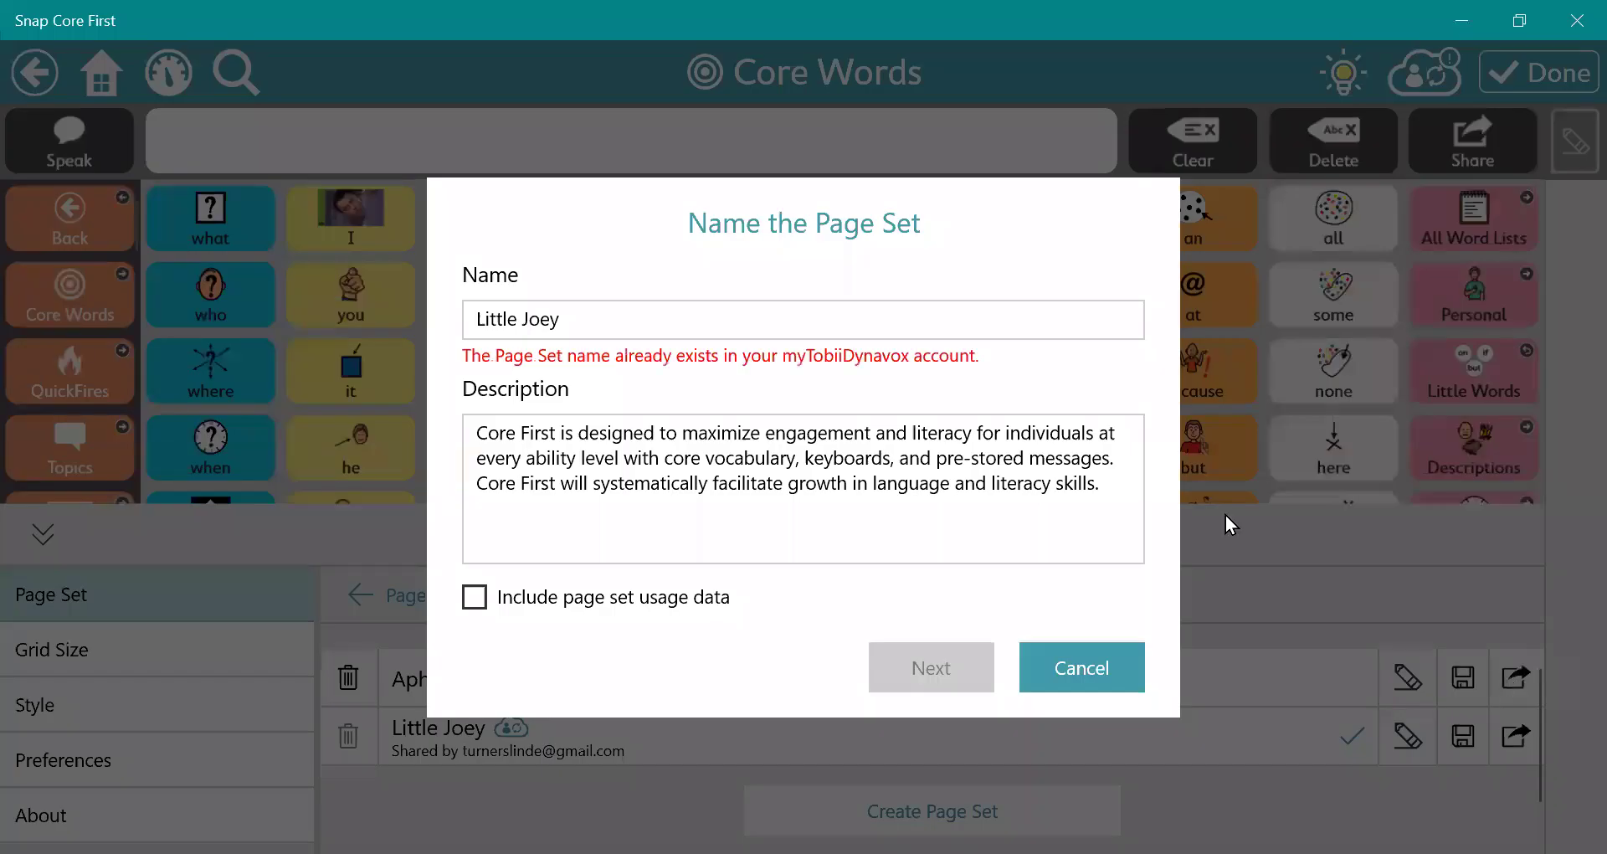
{"action": "left_click", "coordinate": [701, 319]}
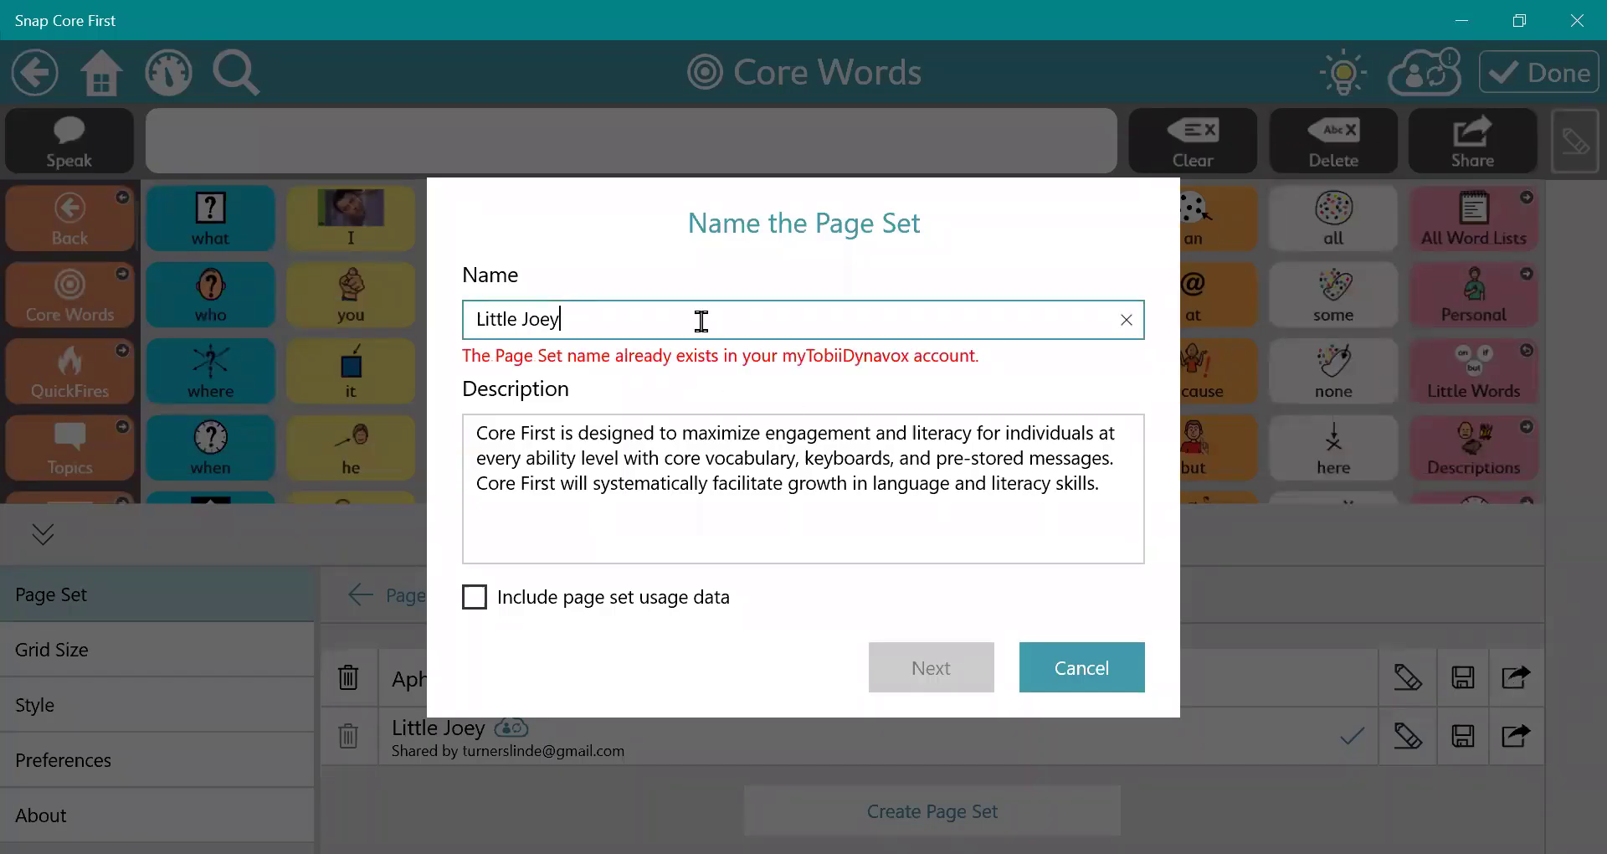
{"action": "type", "text": "Copy"}
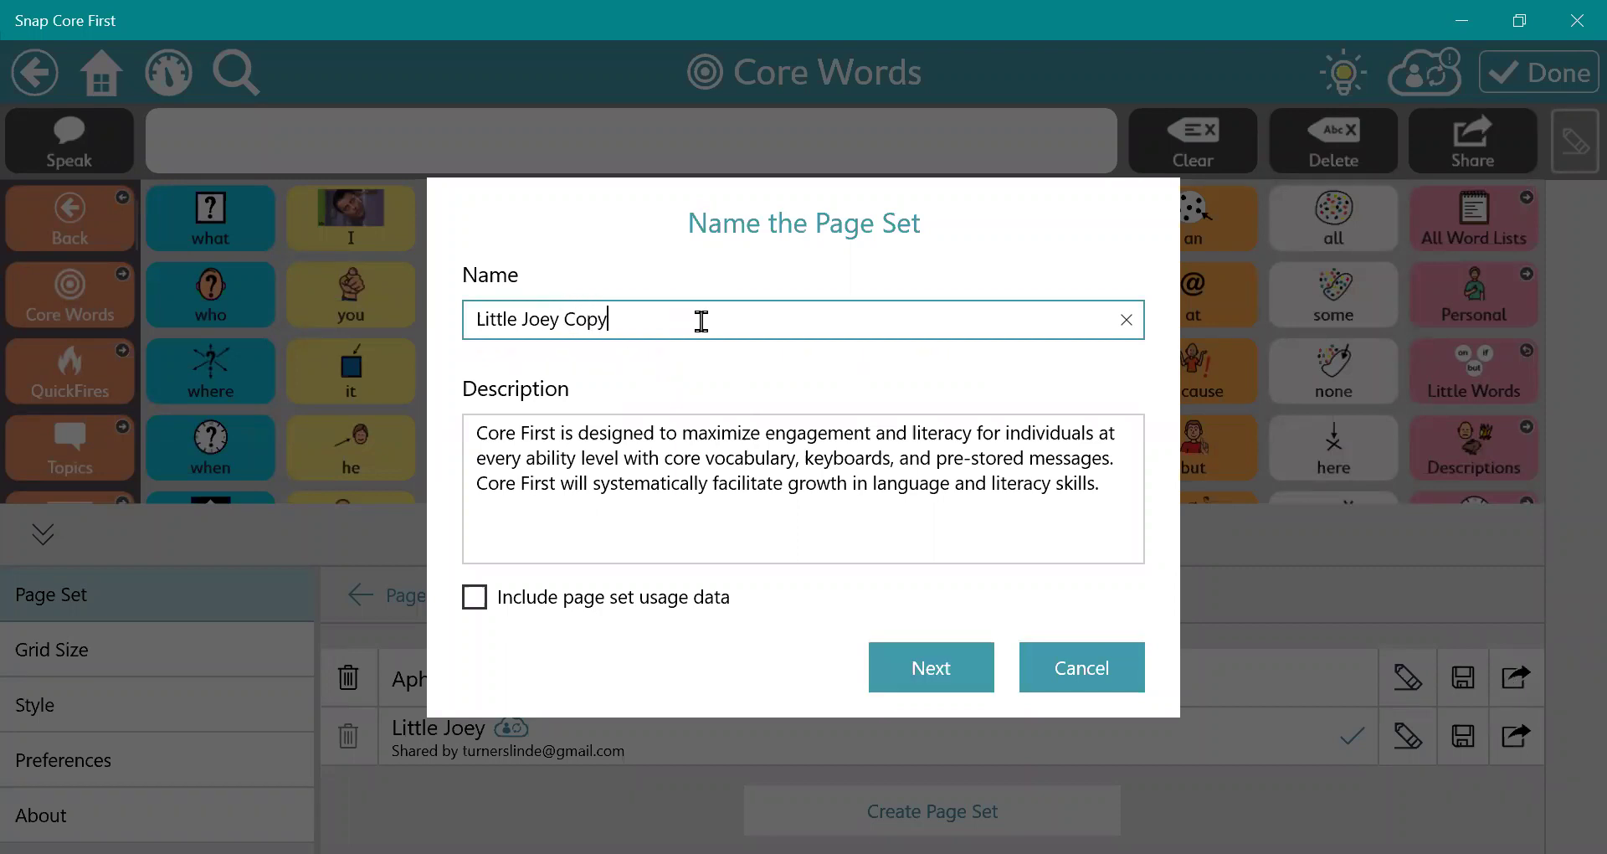
{"action": "left_click", "coordinate": [907, 654]}
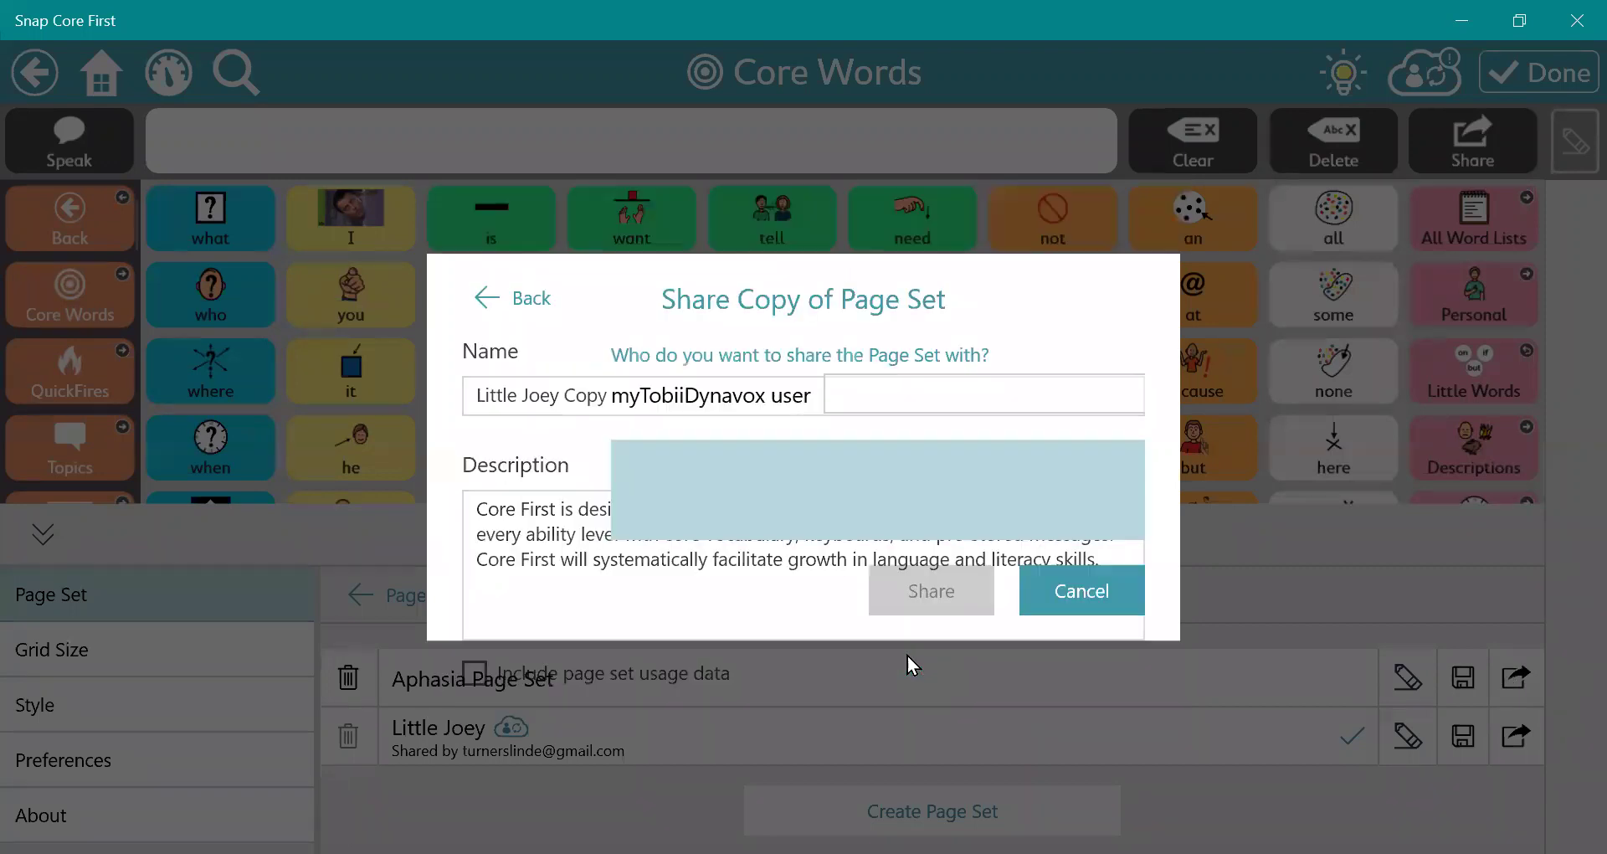
- Share the page set copy with the recipient's myTobiiDynavox e-mail and leave editing mode
{"action": "left_click", "coordinate": [746, 398]}
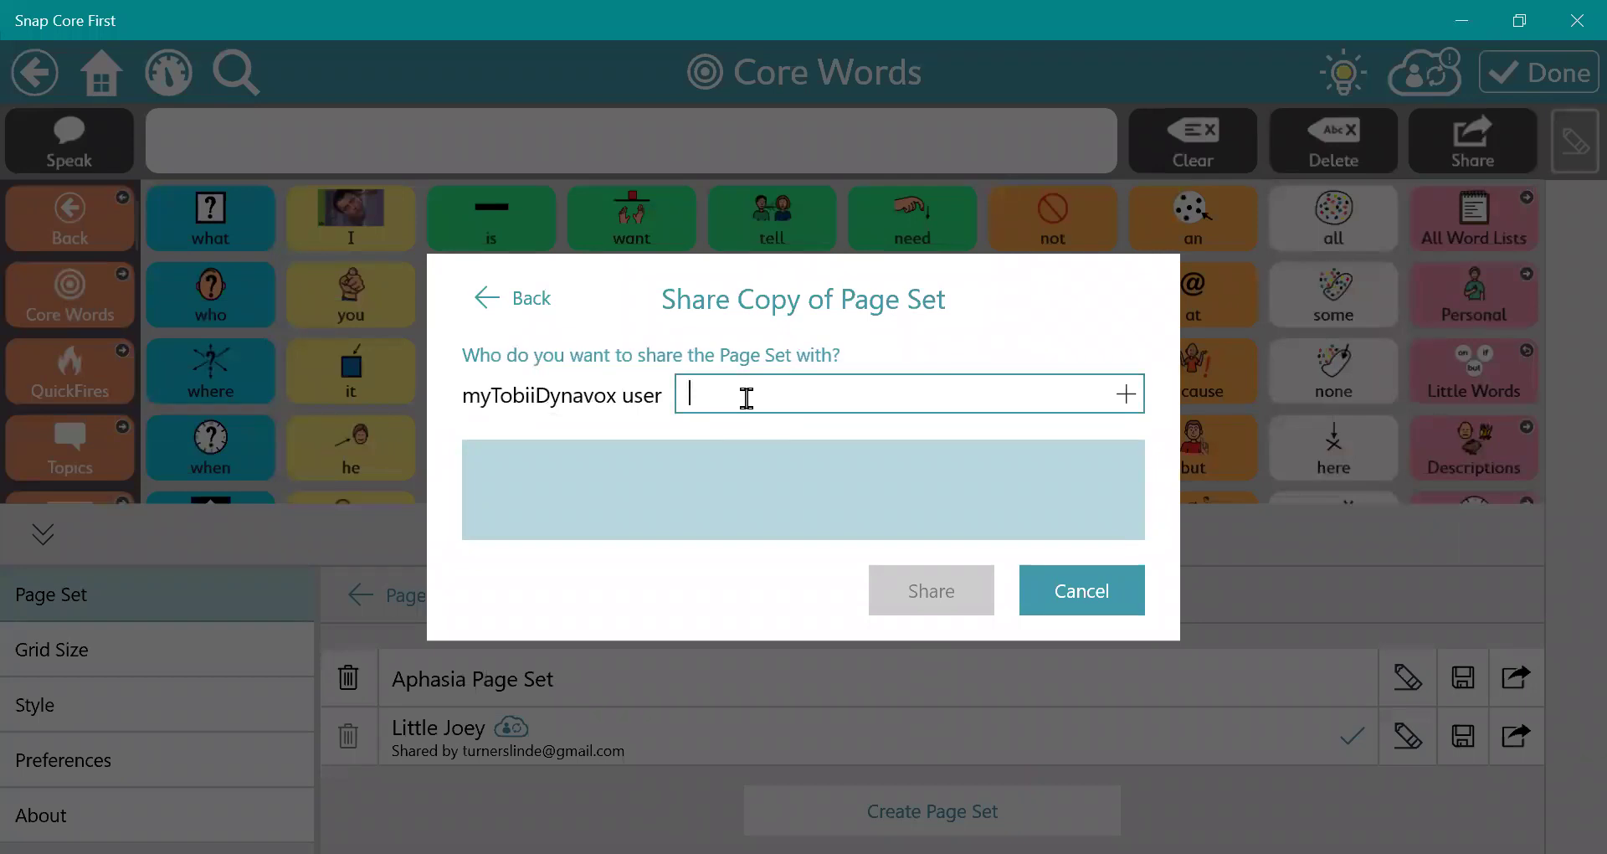
{"action": "type", "text": "turn"}
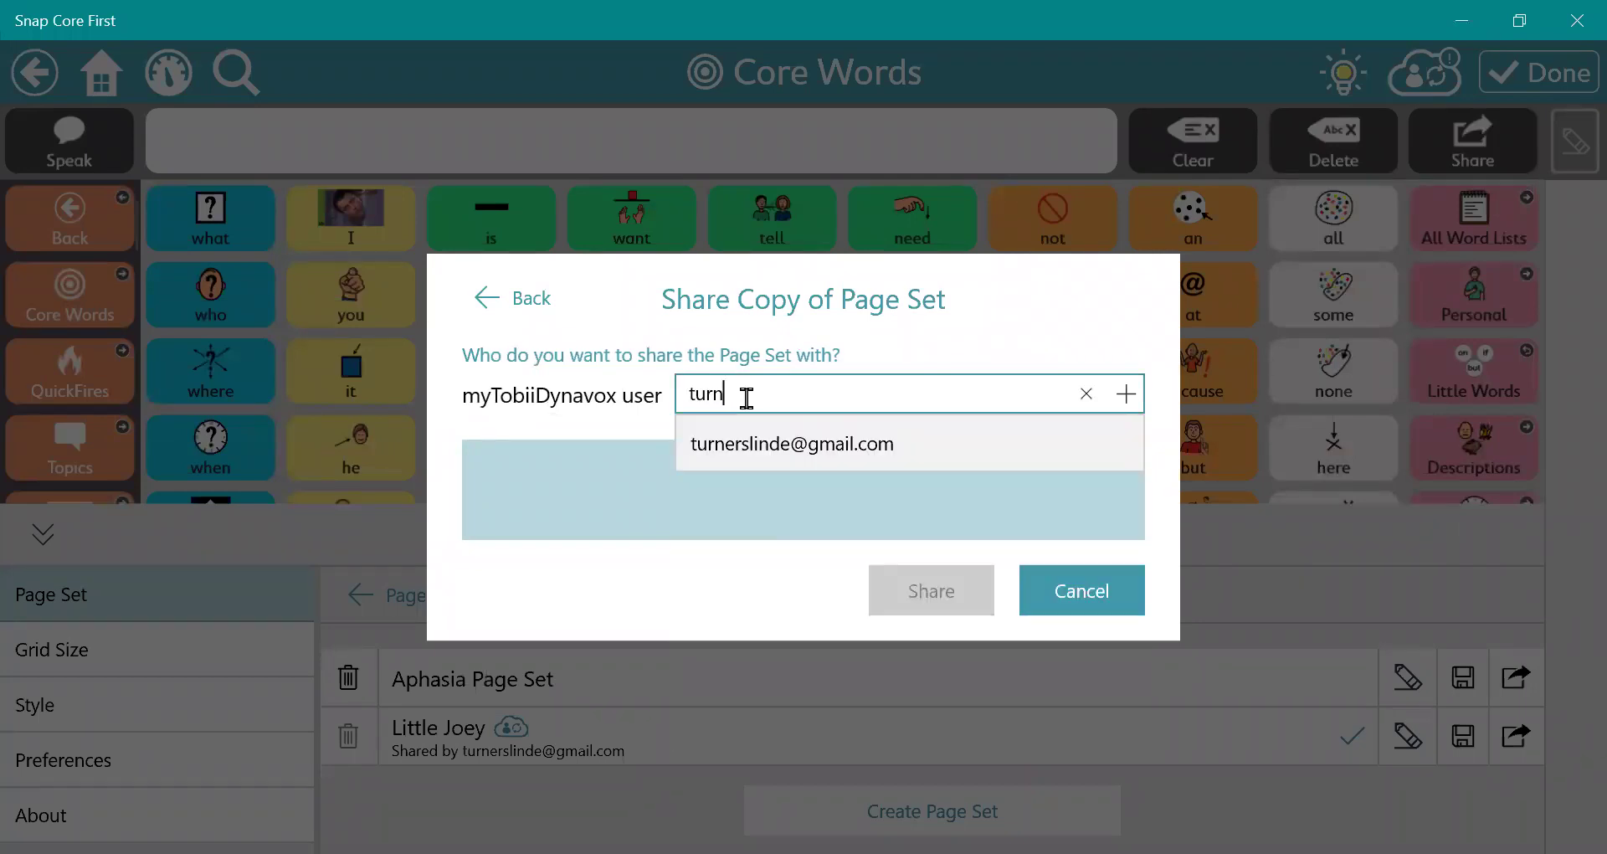
{"action": "left_click", "coordinate": [749, 430]}
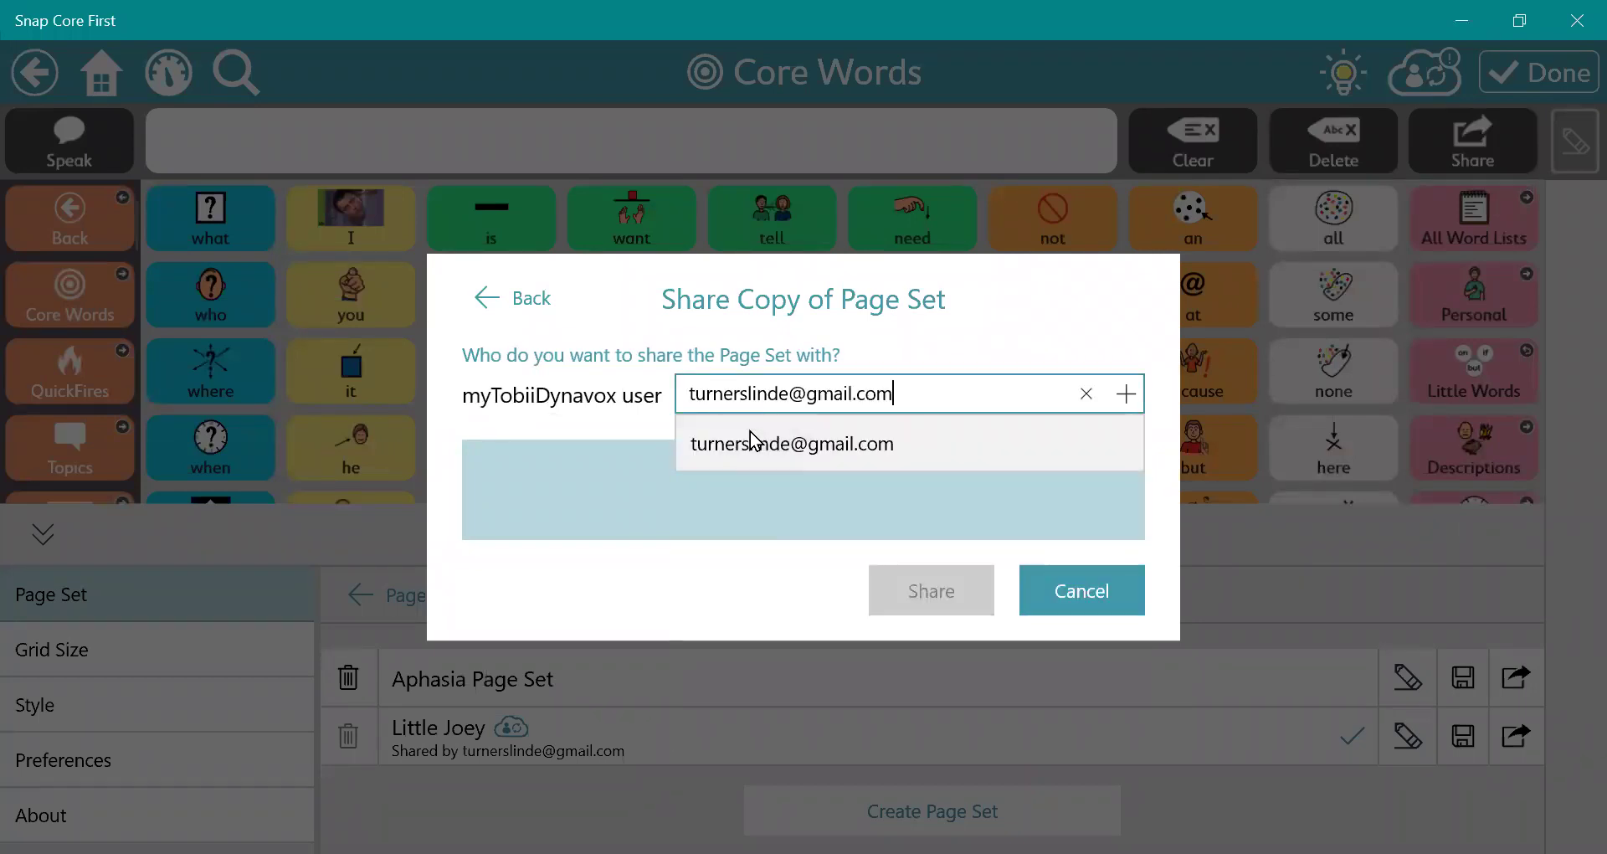
{"action": "left_click", "coordinate": [1127, 394]}
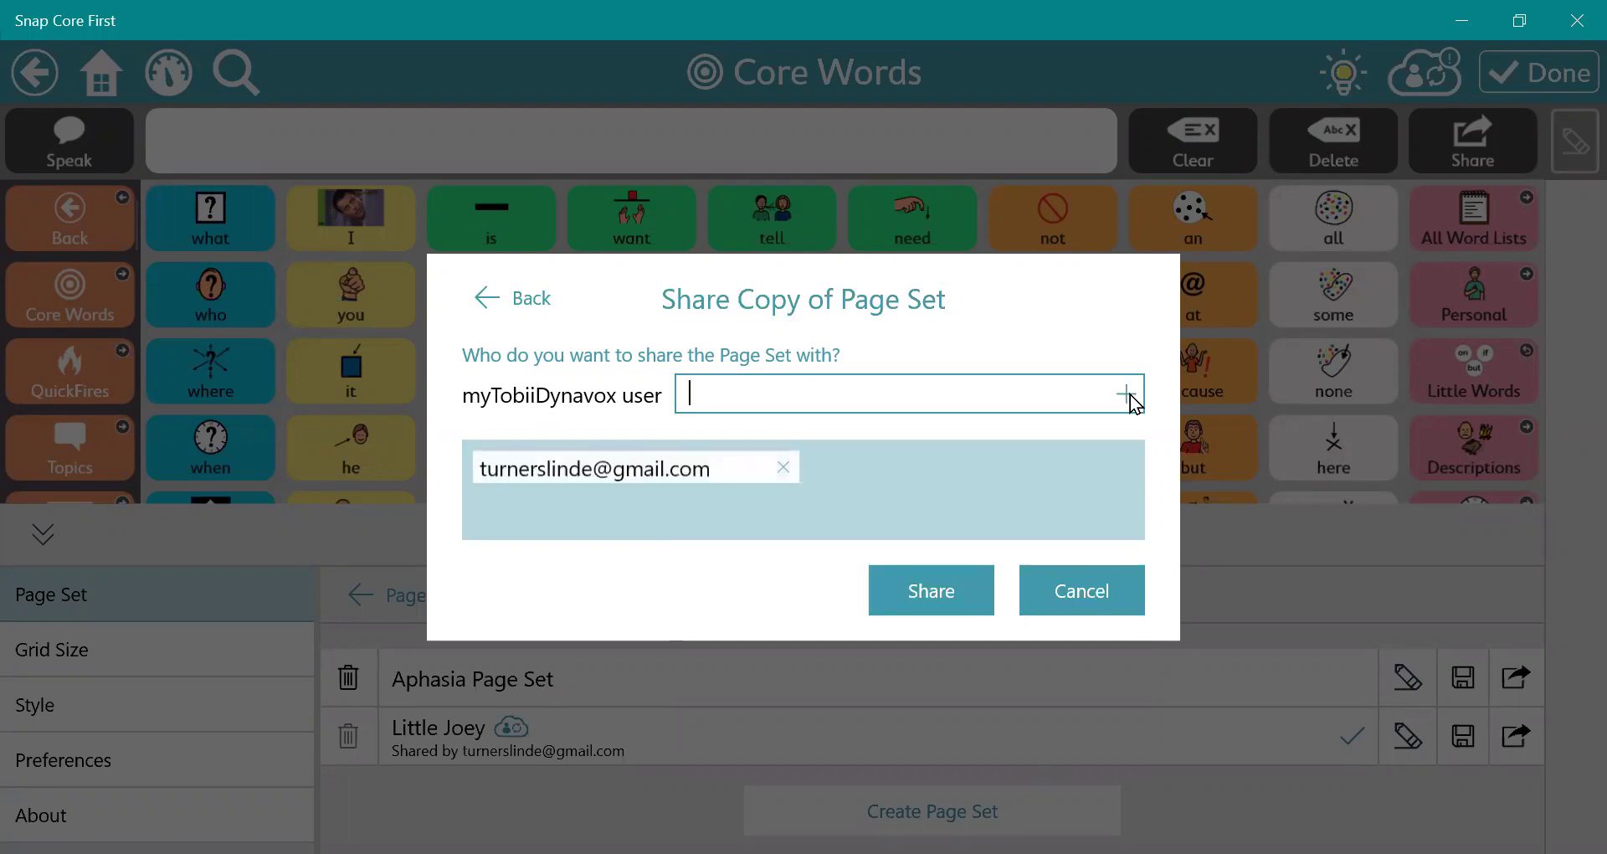
{"action": "left_click", "coordinate": [940, 590]}
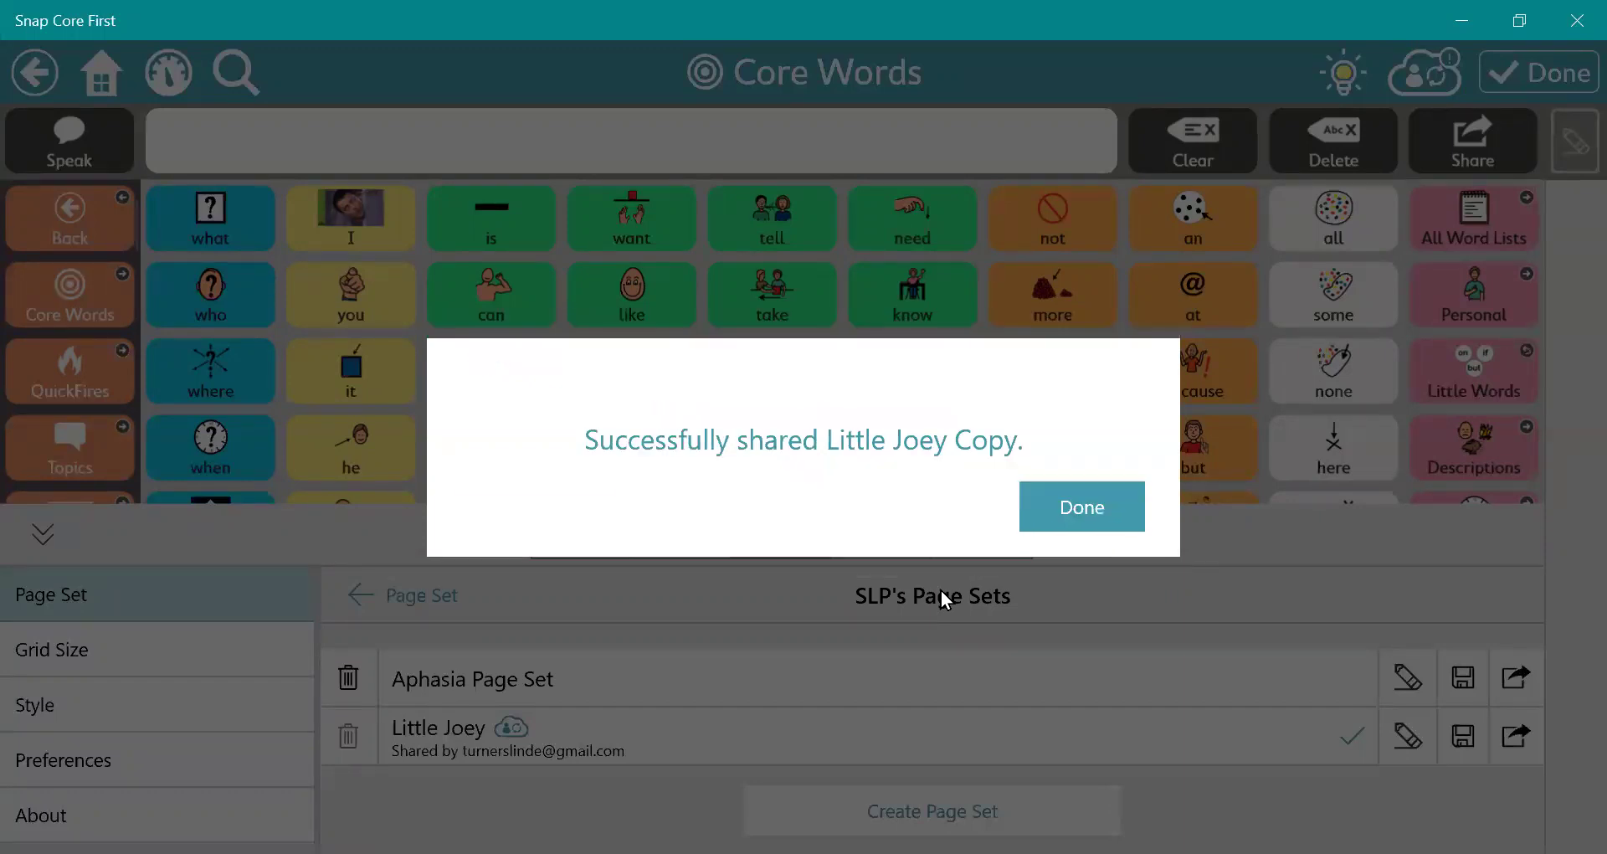
{"action": "left_click", "coordinate": [1081, 507]}
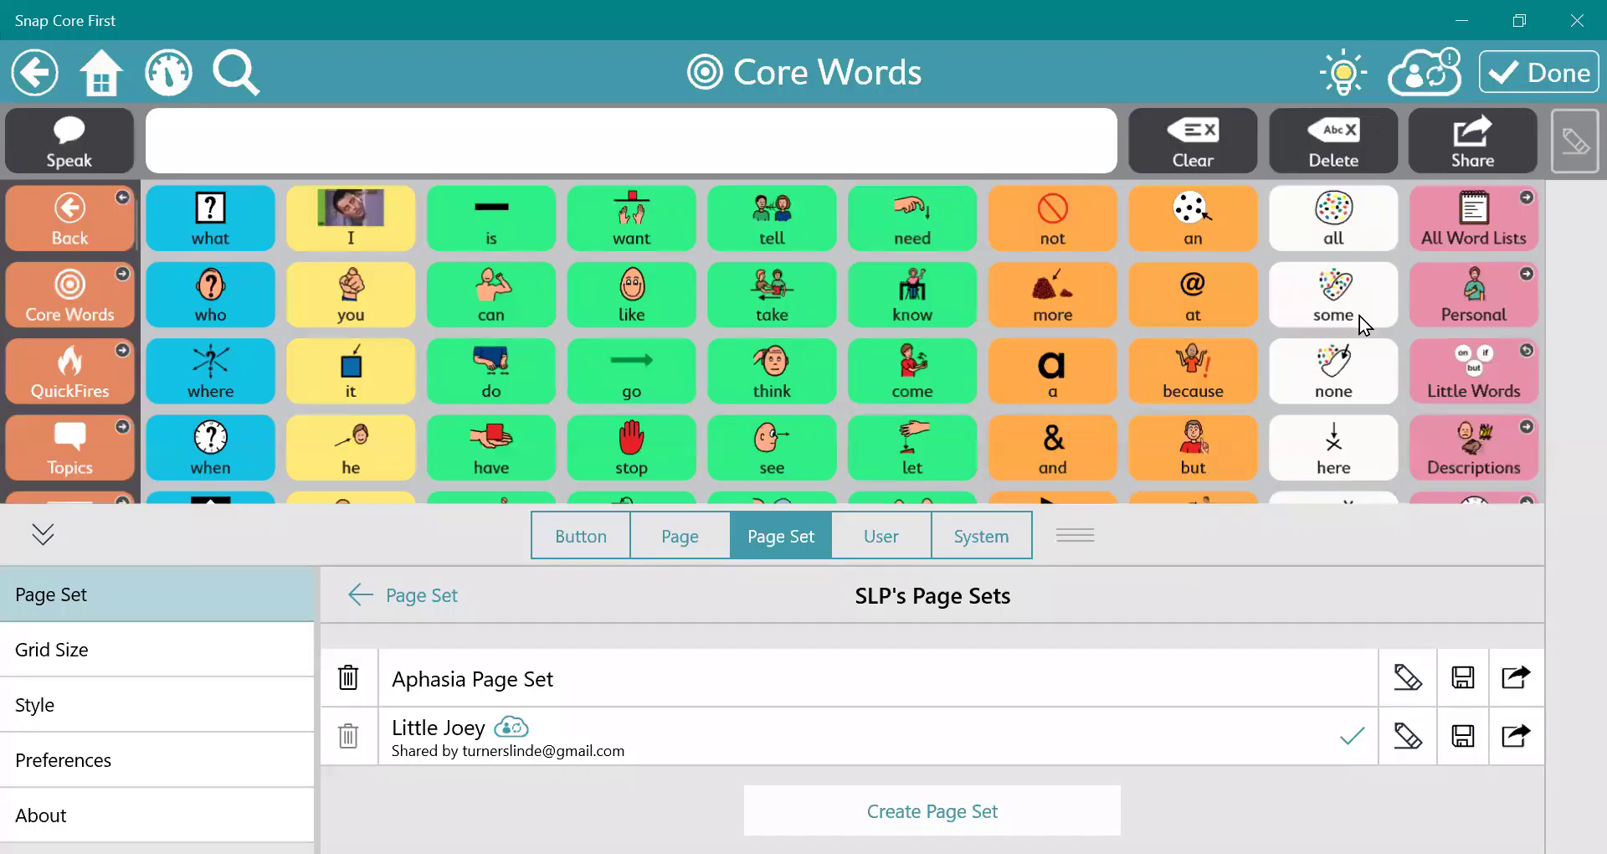
{"action": "left_click", "coordinate": [1547, 72]}
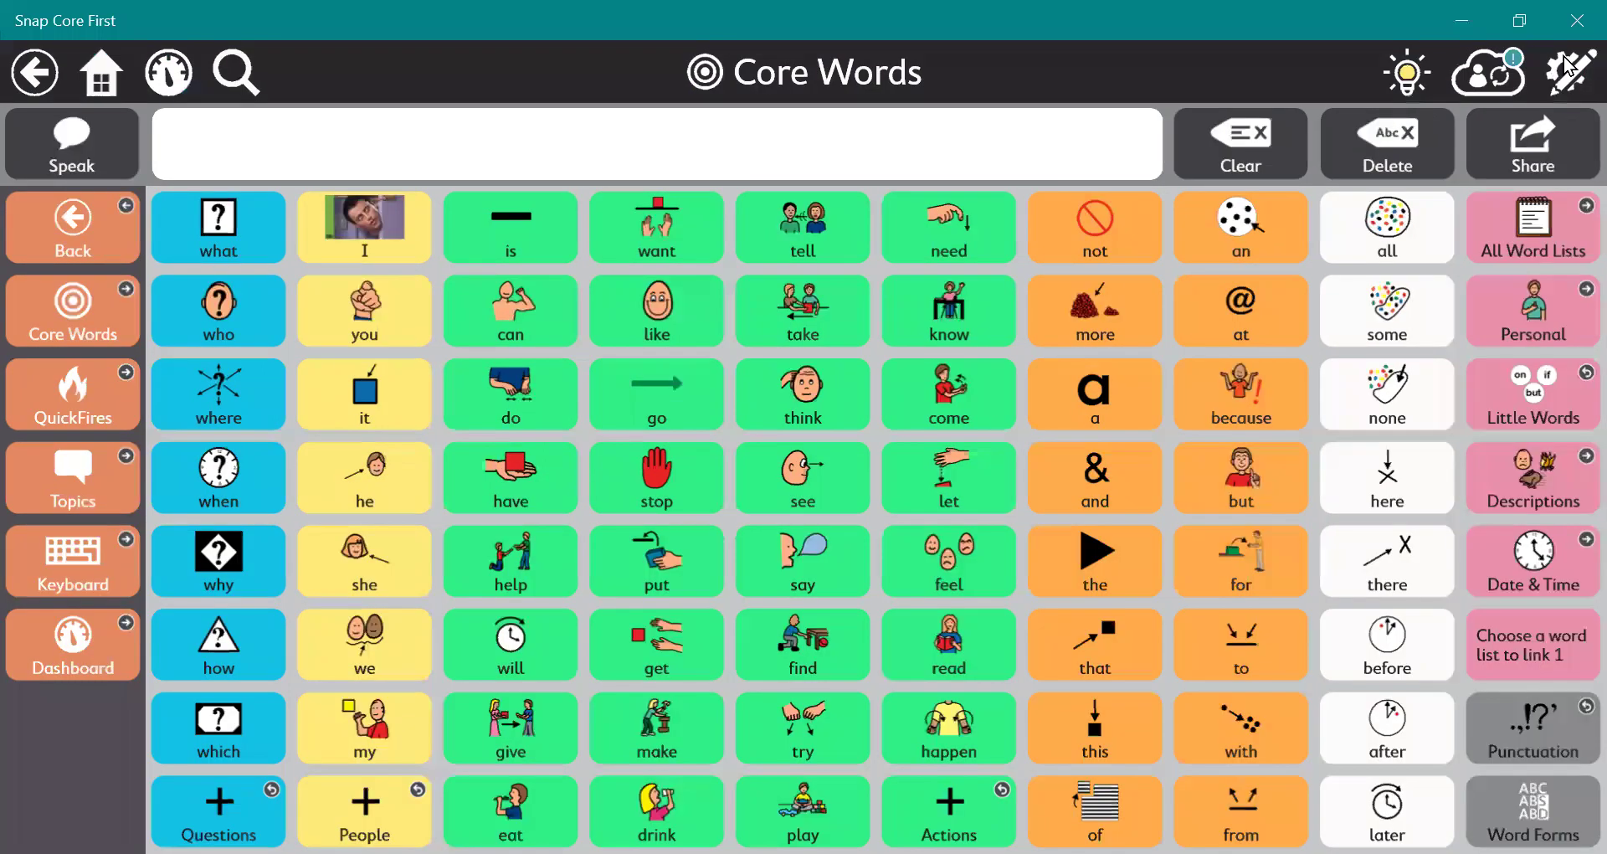
- Switch the active user to Family in the user settings and return to that user's overview
{"action": "left_click", "coordinate": [1565, 67]}
{"action": "left_click", "coordinate": [892, 813]}
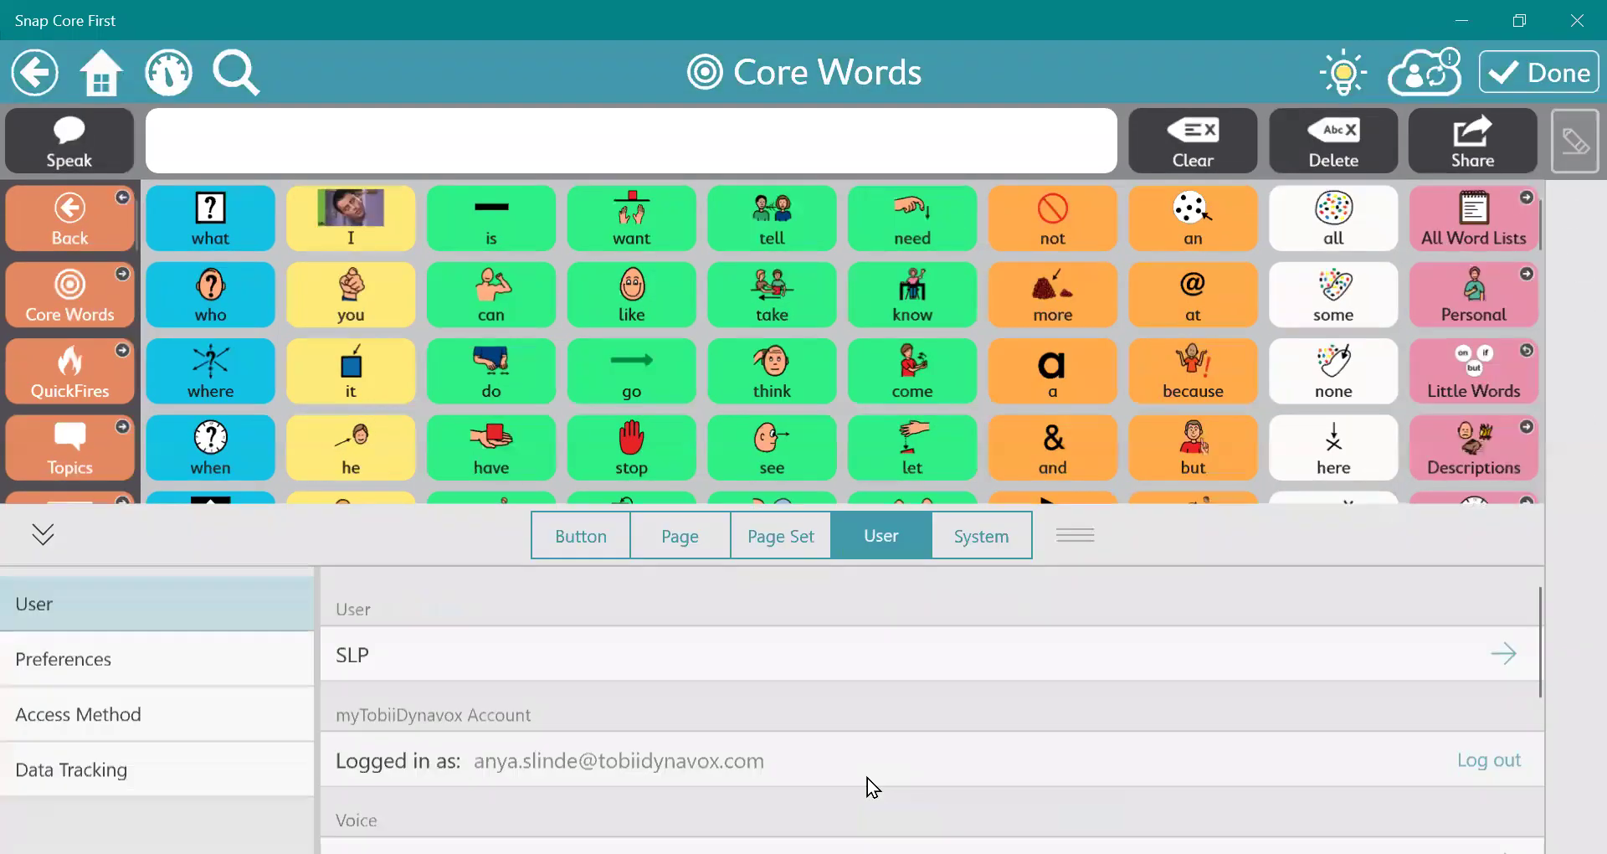
{"action": "left_click", "coordinate": [546, 655]}
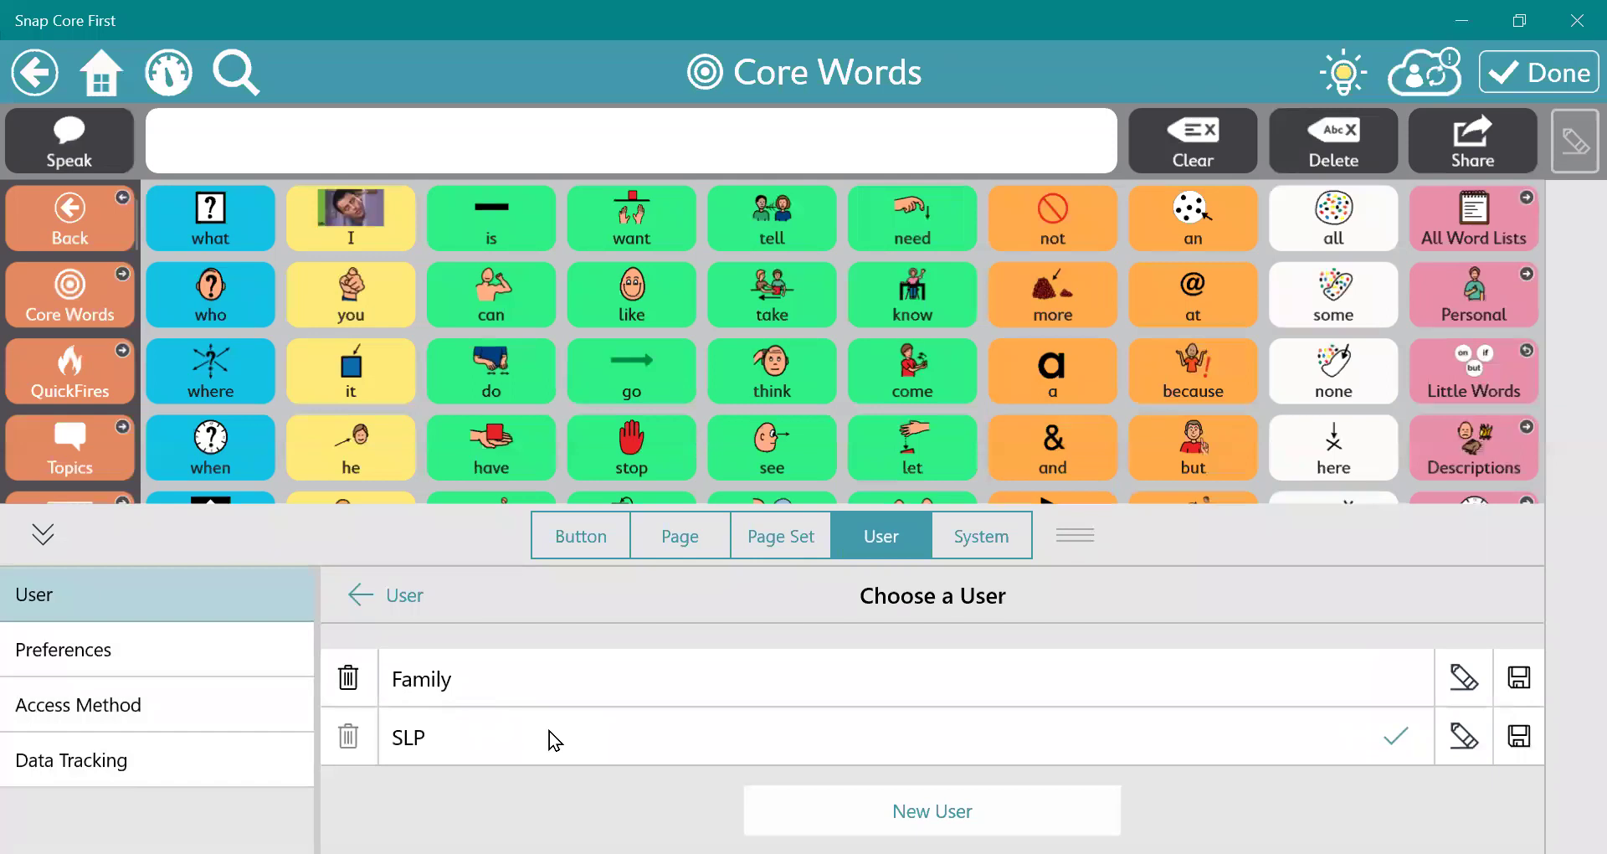
{"action": "left_click", "coordinate": [557, 683]}
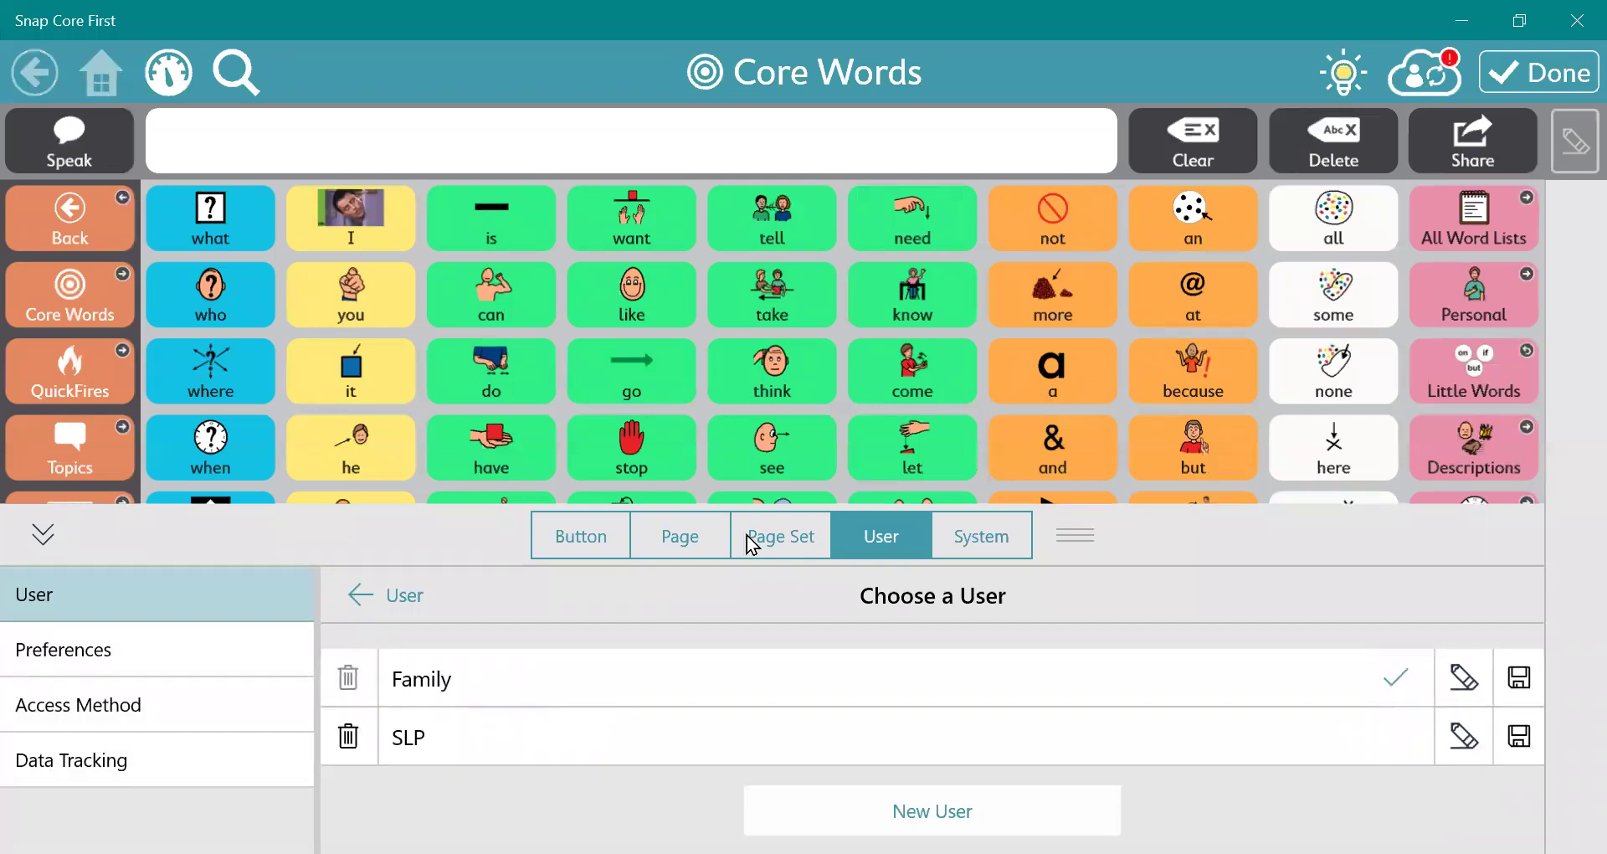
{"action": "left_click", "coordinate": [378, 594]}
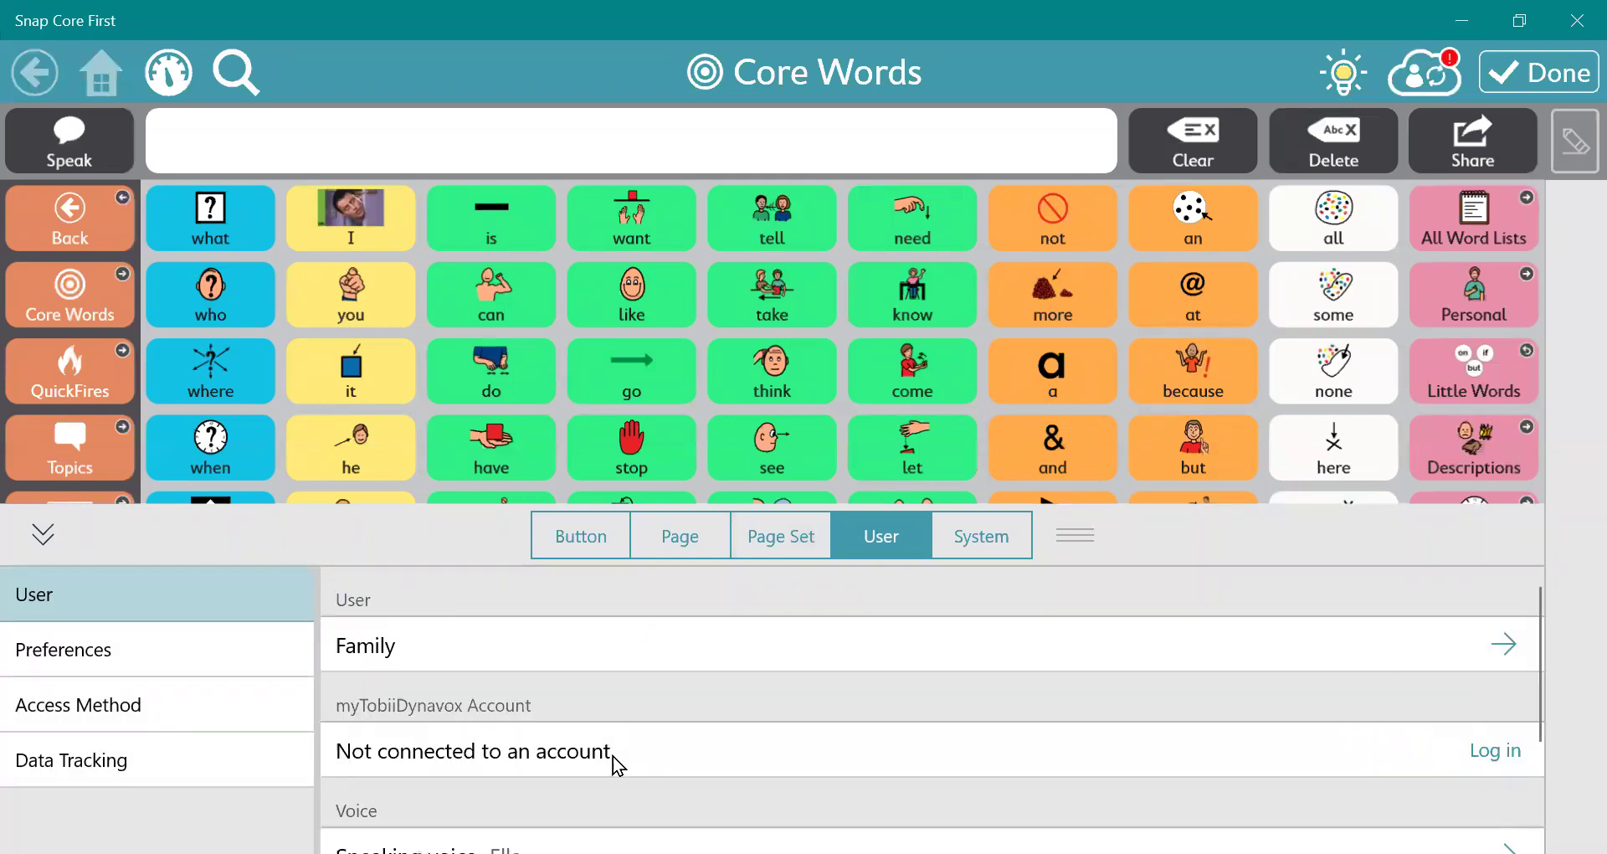
- Log the Family user in to myTobiiDynavox by entering the account password
{"action": "left_click", "coordinate": [614, 758]}
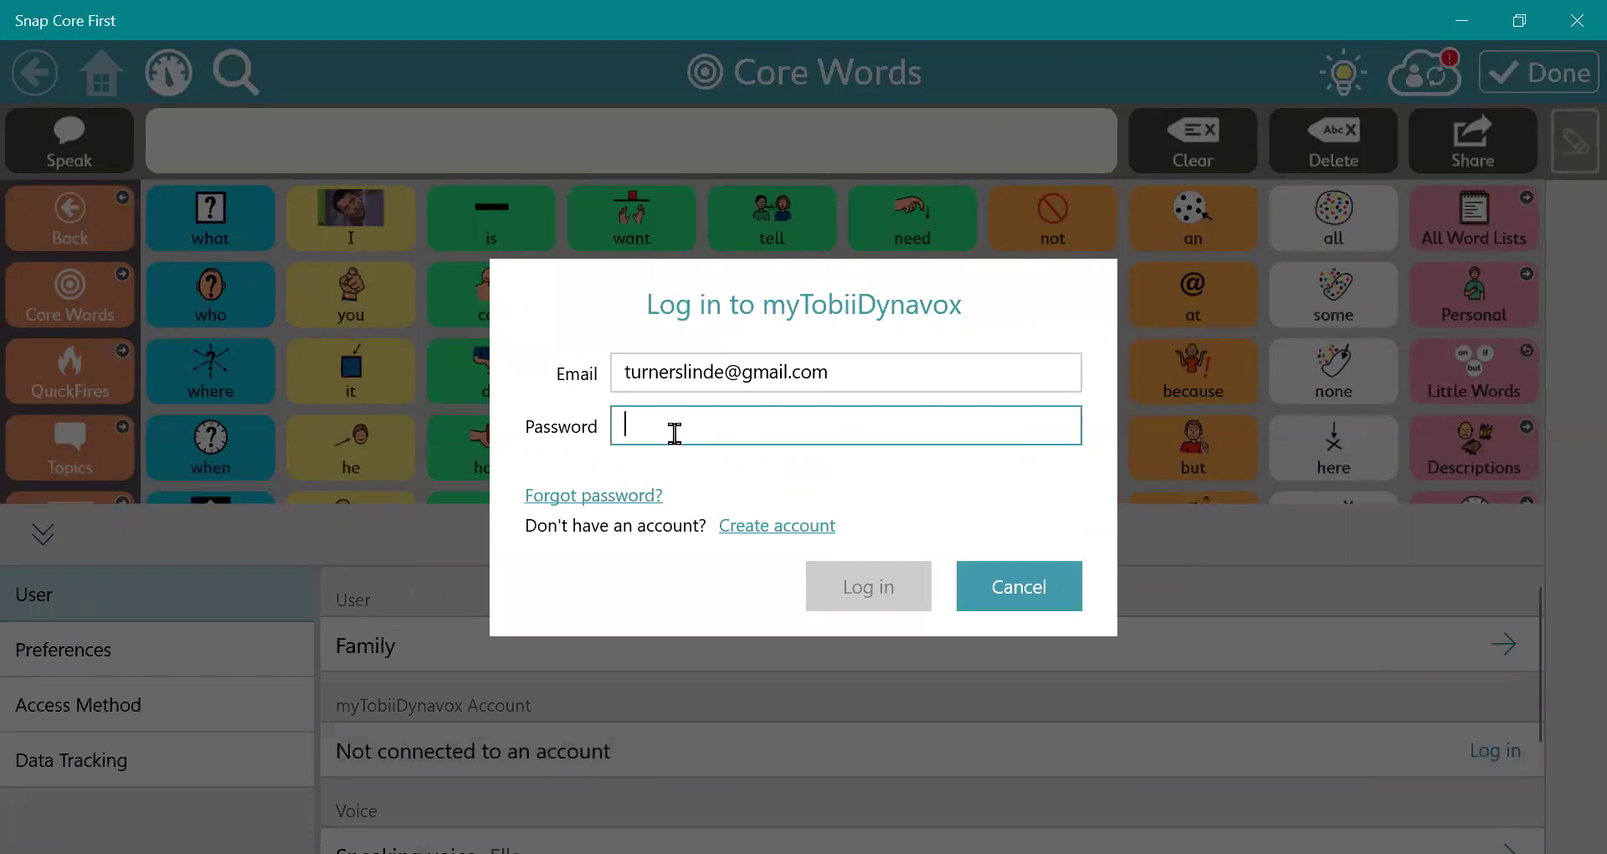
{"action": "type", "text": "••••••"}
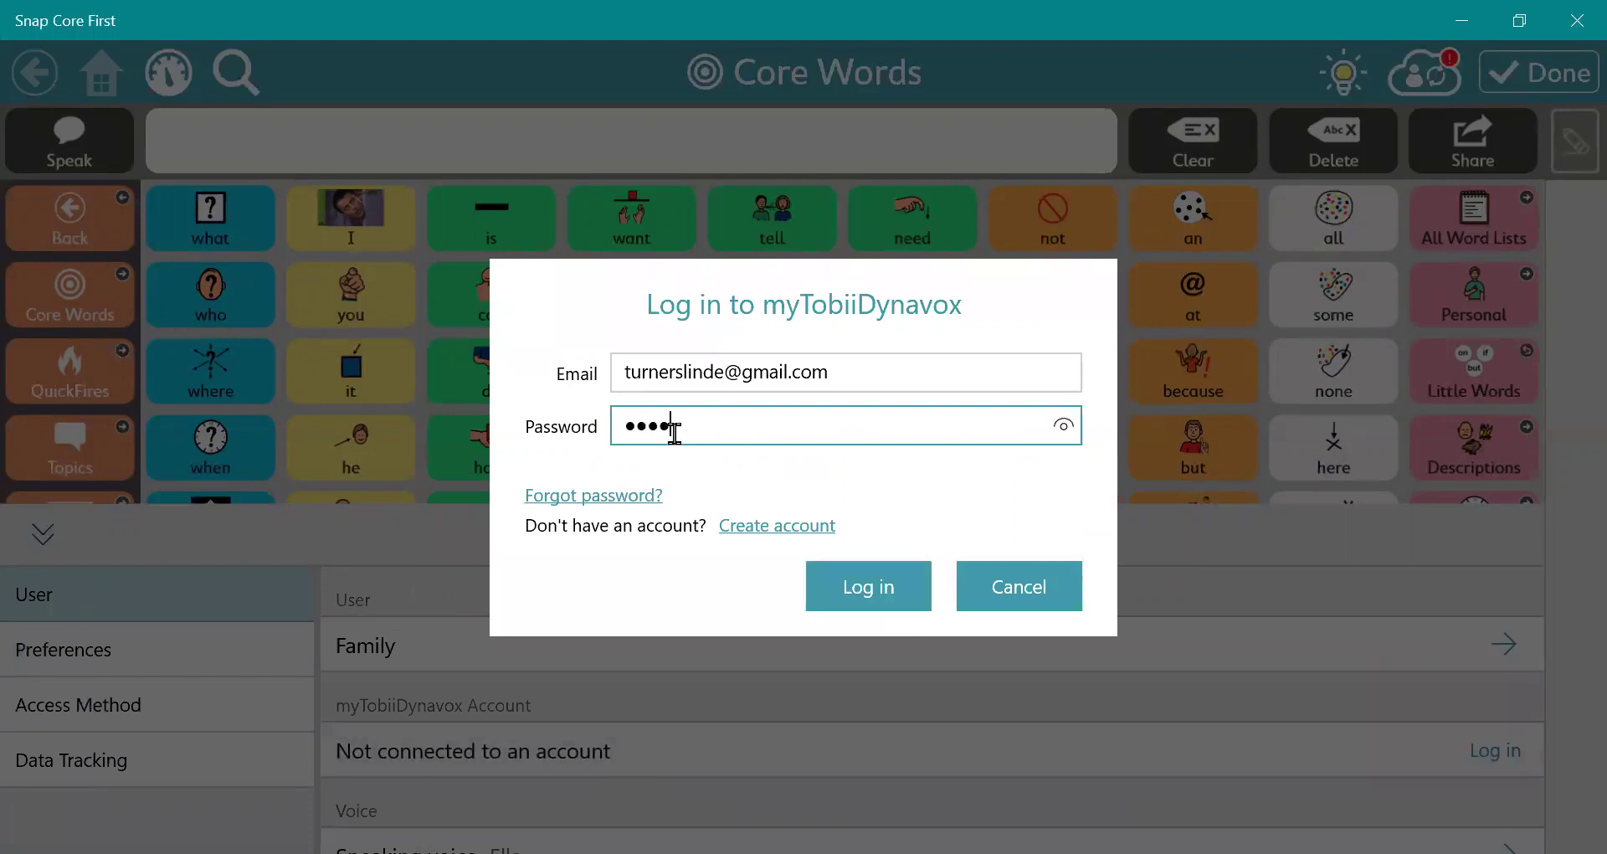
{"action": "type", "text": "••"}
{"action": "key", "text": "Return"}
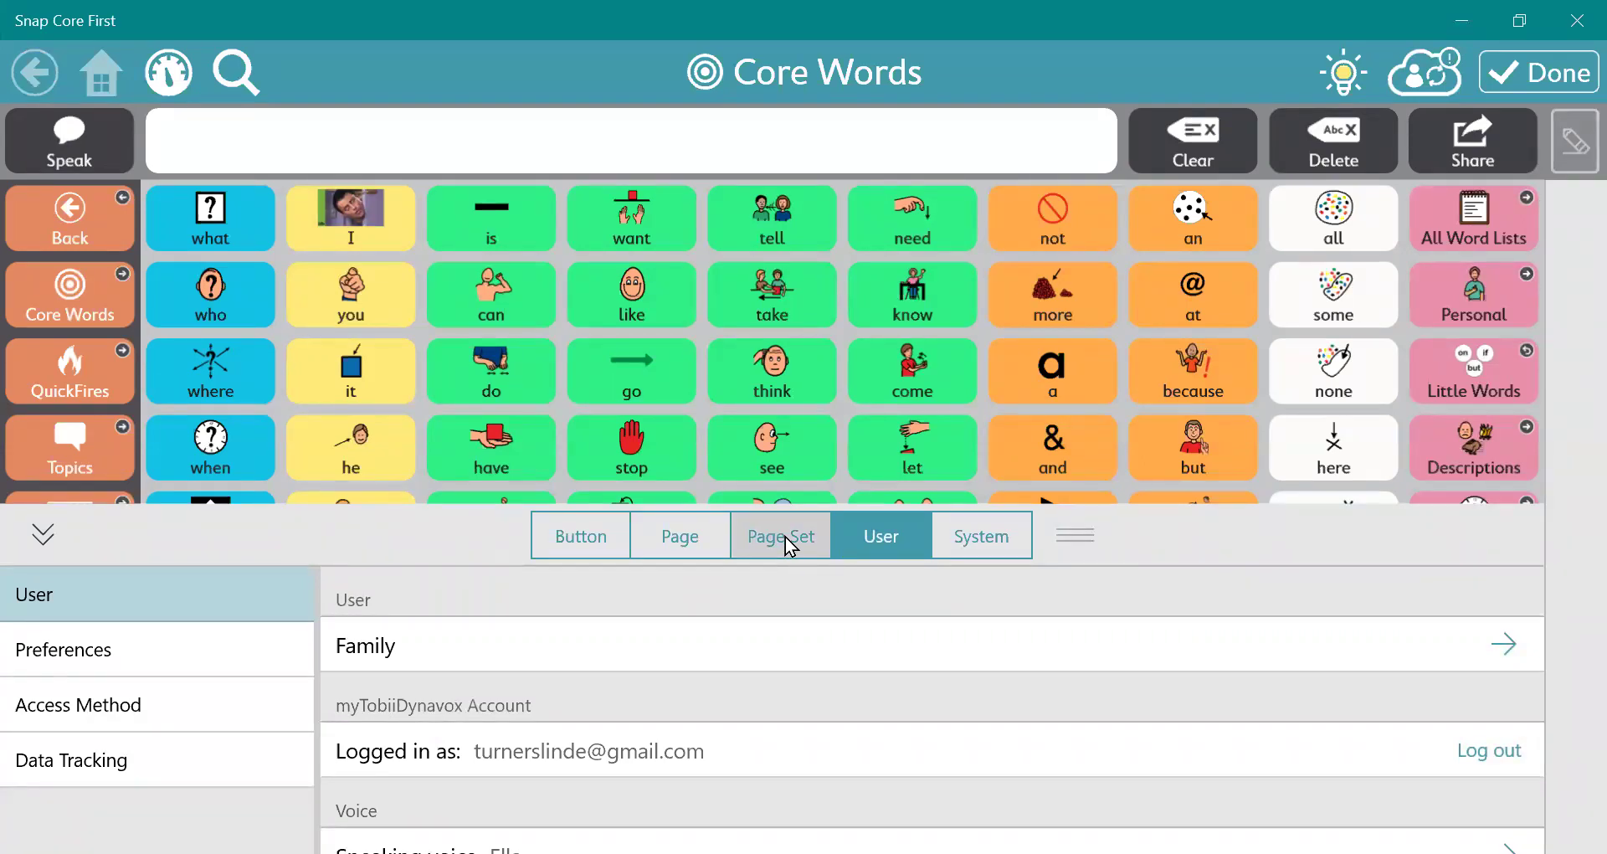
- Leave editing mode and choose the shared "Little Joey Copy" page set for download through the sync options
{"action": "left_click", "coordinate": [789, 546]}
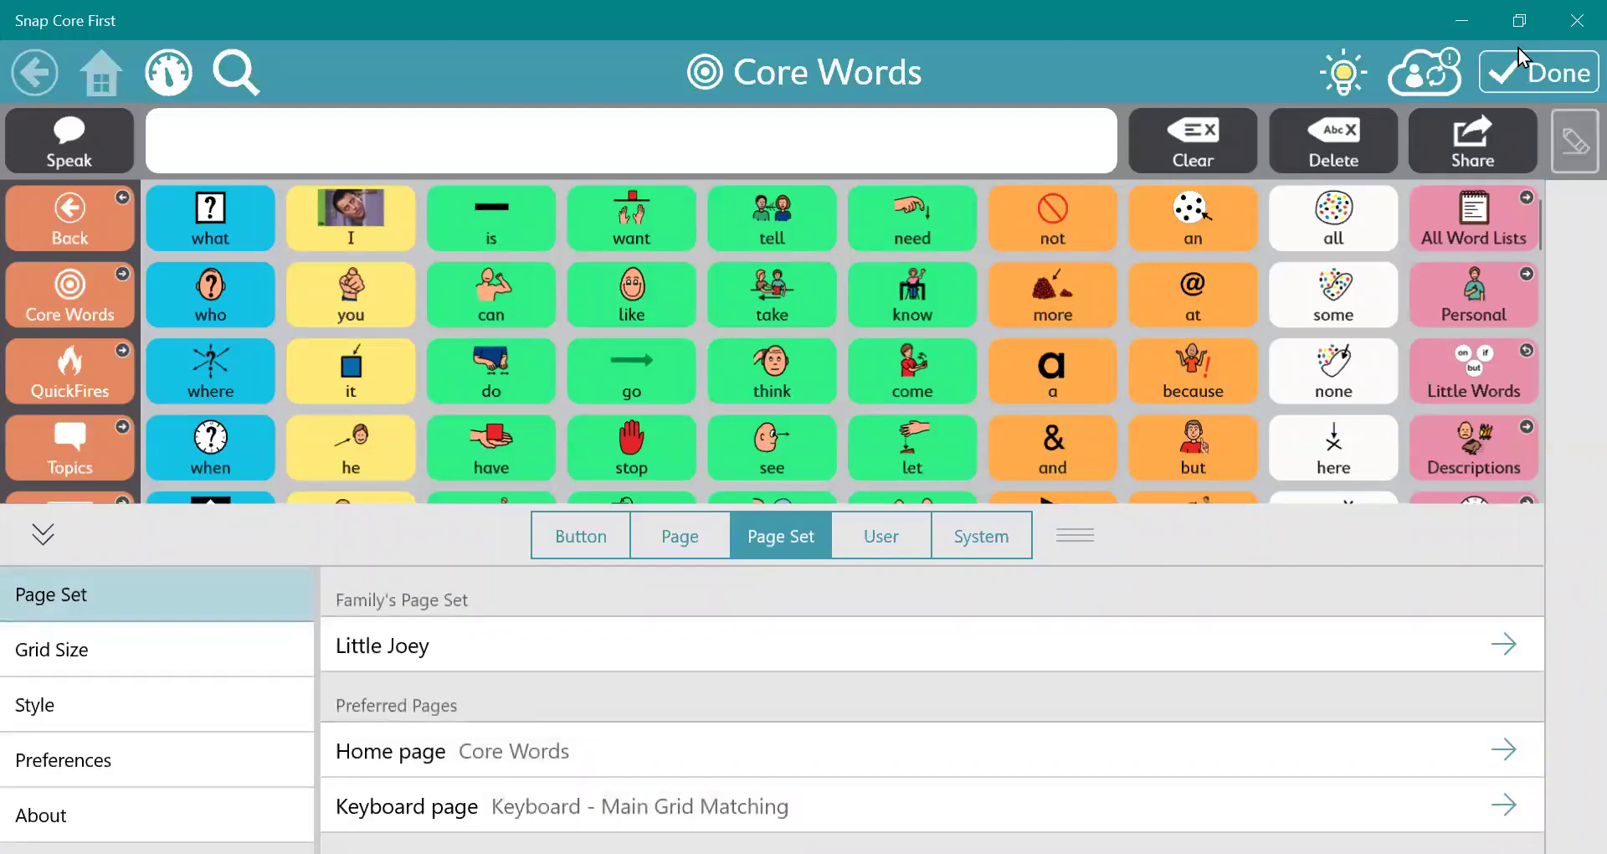
{"action": "left_click", "coordinate": [1519, 67]}
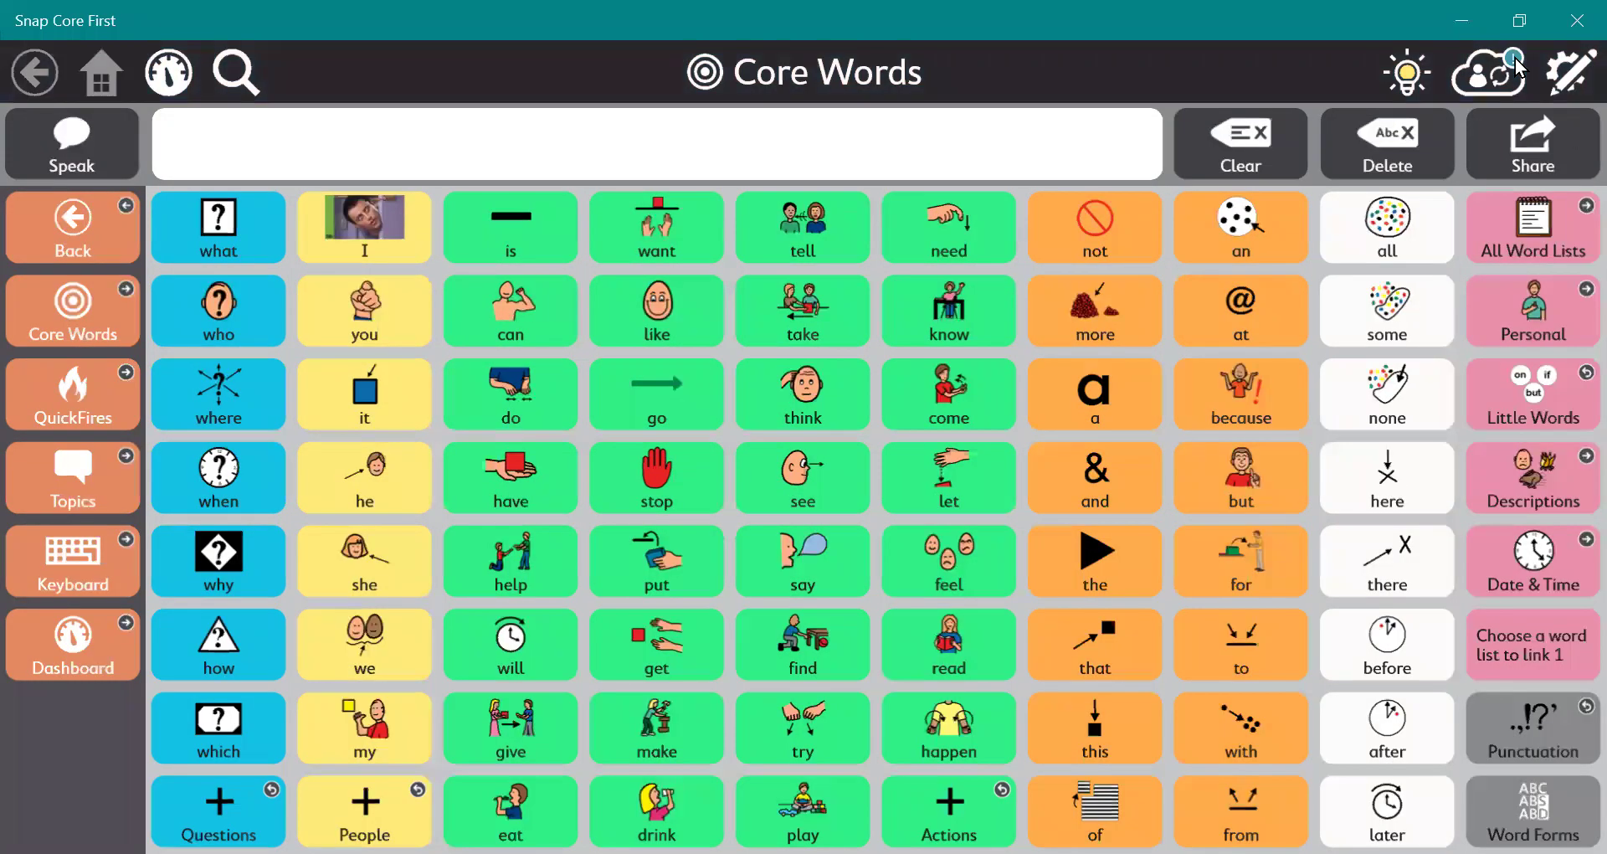
{"action": "left_click", "coordinate": [1516, 69]}
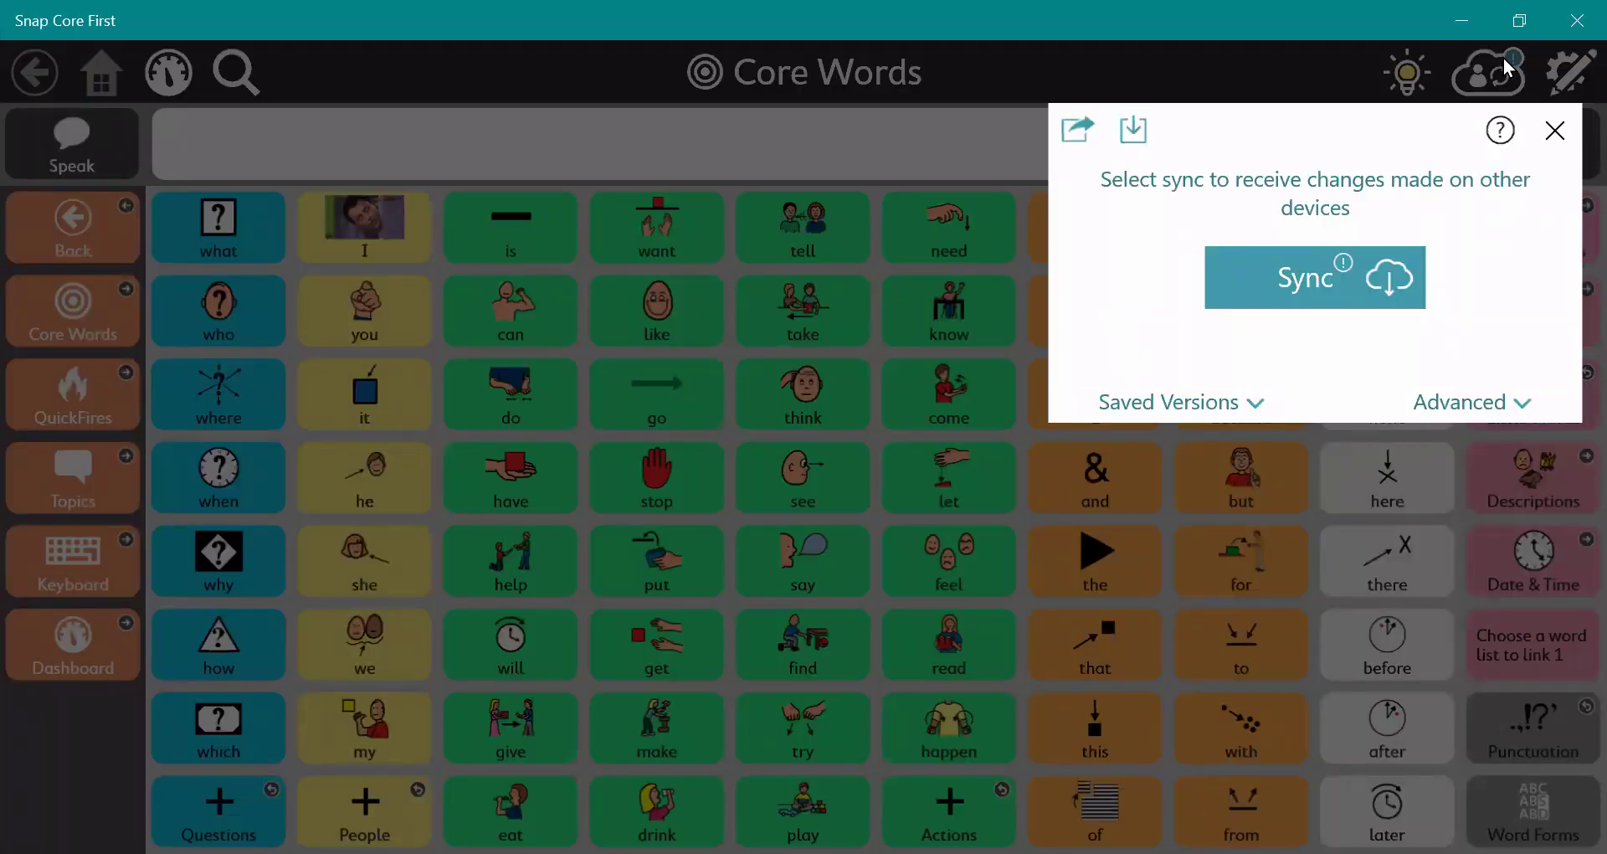
{"action": "left_click", "coordinate": [1134, 130]}
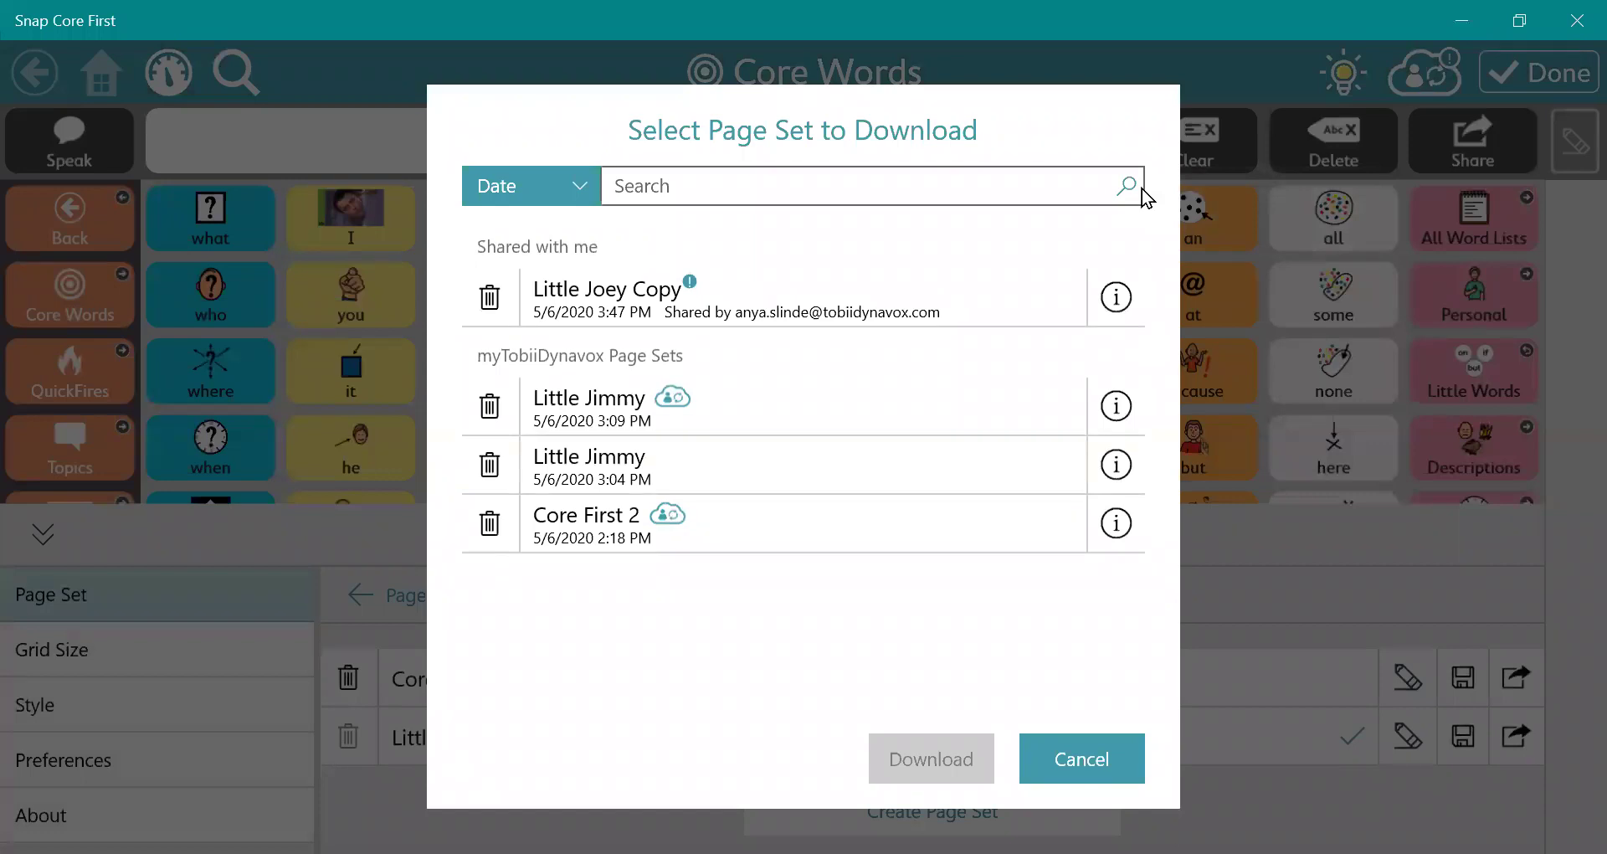
{"action": "left_click", "coordinate": [865, 300]}
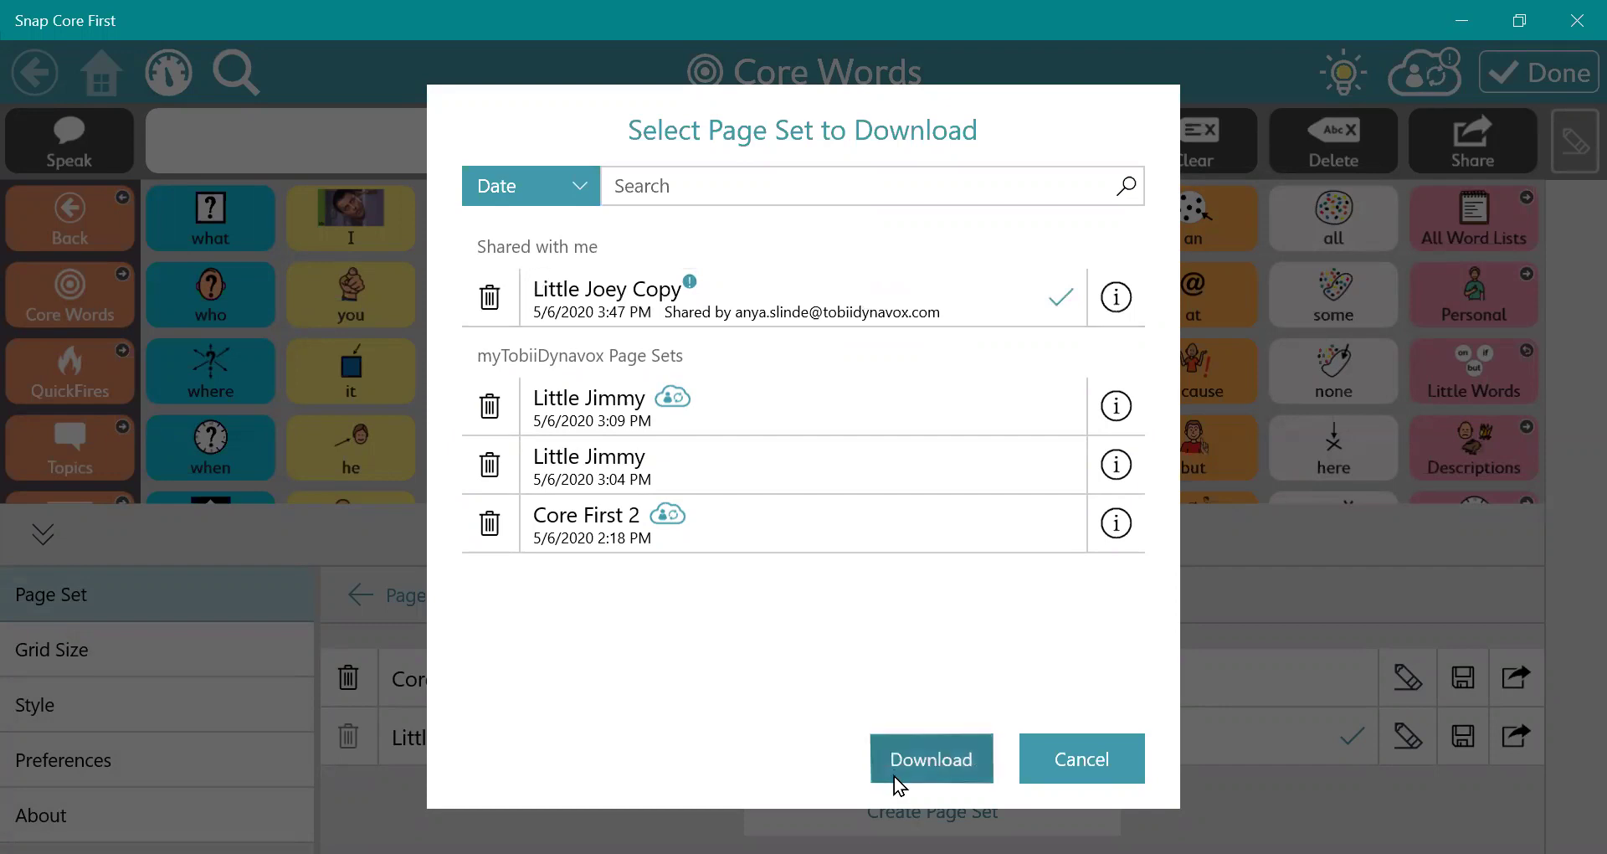
{"action": "left_click", "coordinate": [894, 776]}
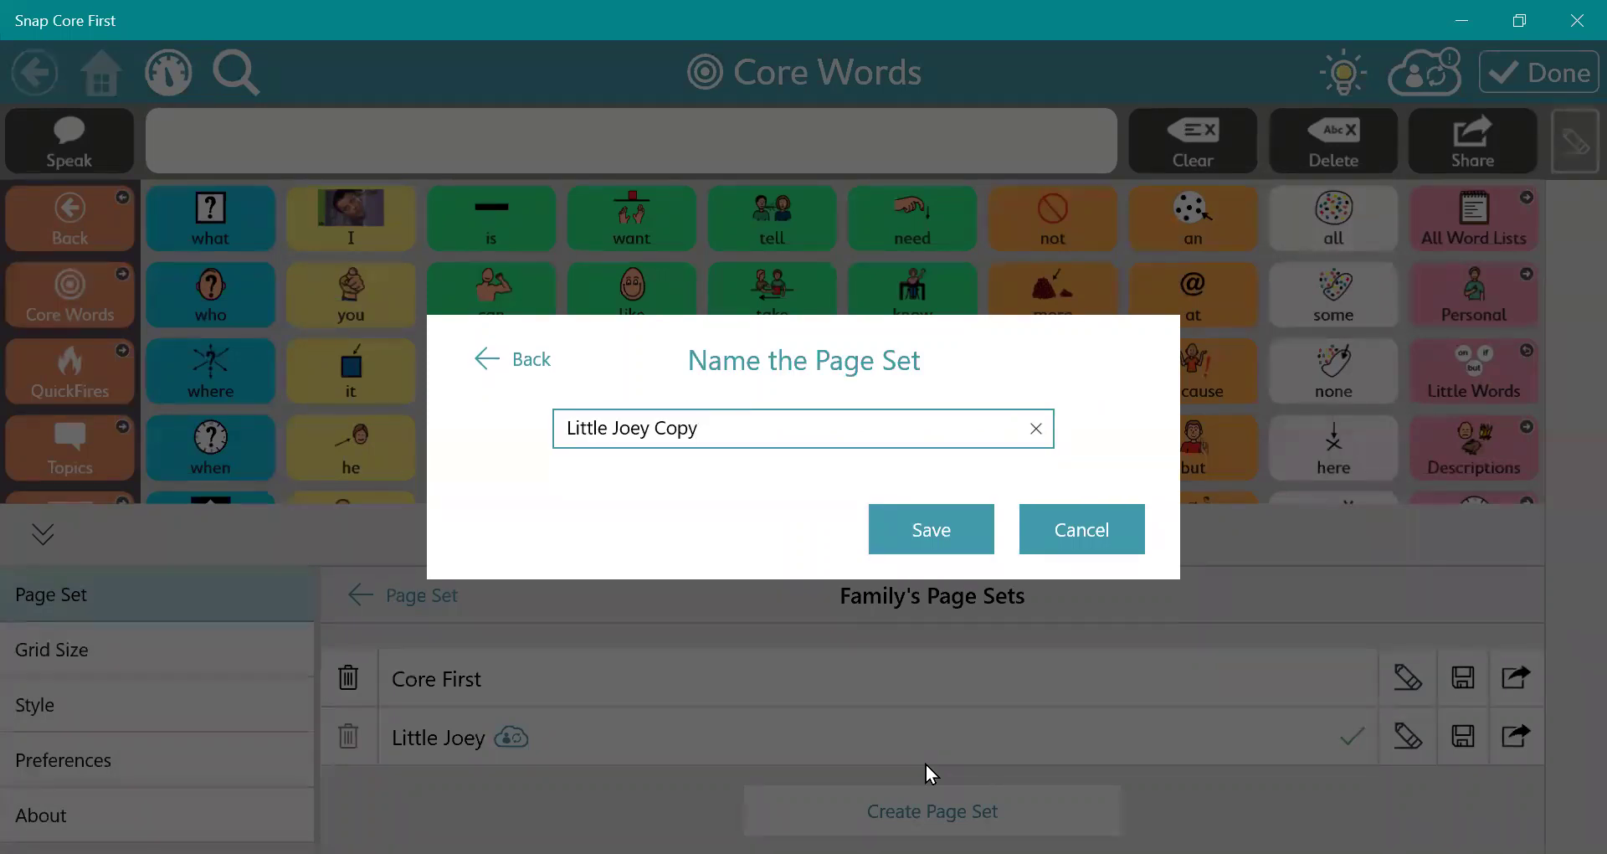
- Replace "Copy" in the downloaded page set's name with "I-110" and save it
{"action": "key", "text": "BackSpace"}
{"action": "key", "text": "BackSpace"}
{"action": "key", "text": "BackSpace"}
{"action": "key", "text": "BackSpace"}
{"action": "key", "text": "BackSpace"}
{"action": "type", "text": "I-110"}
{"action": "left_click", "coordinate": [924, 524]}
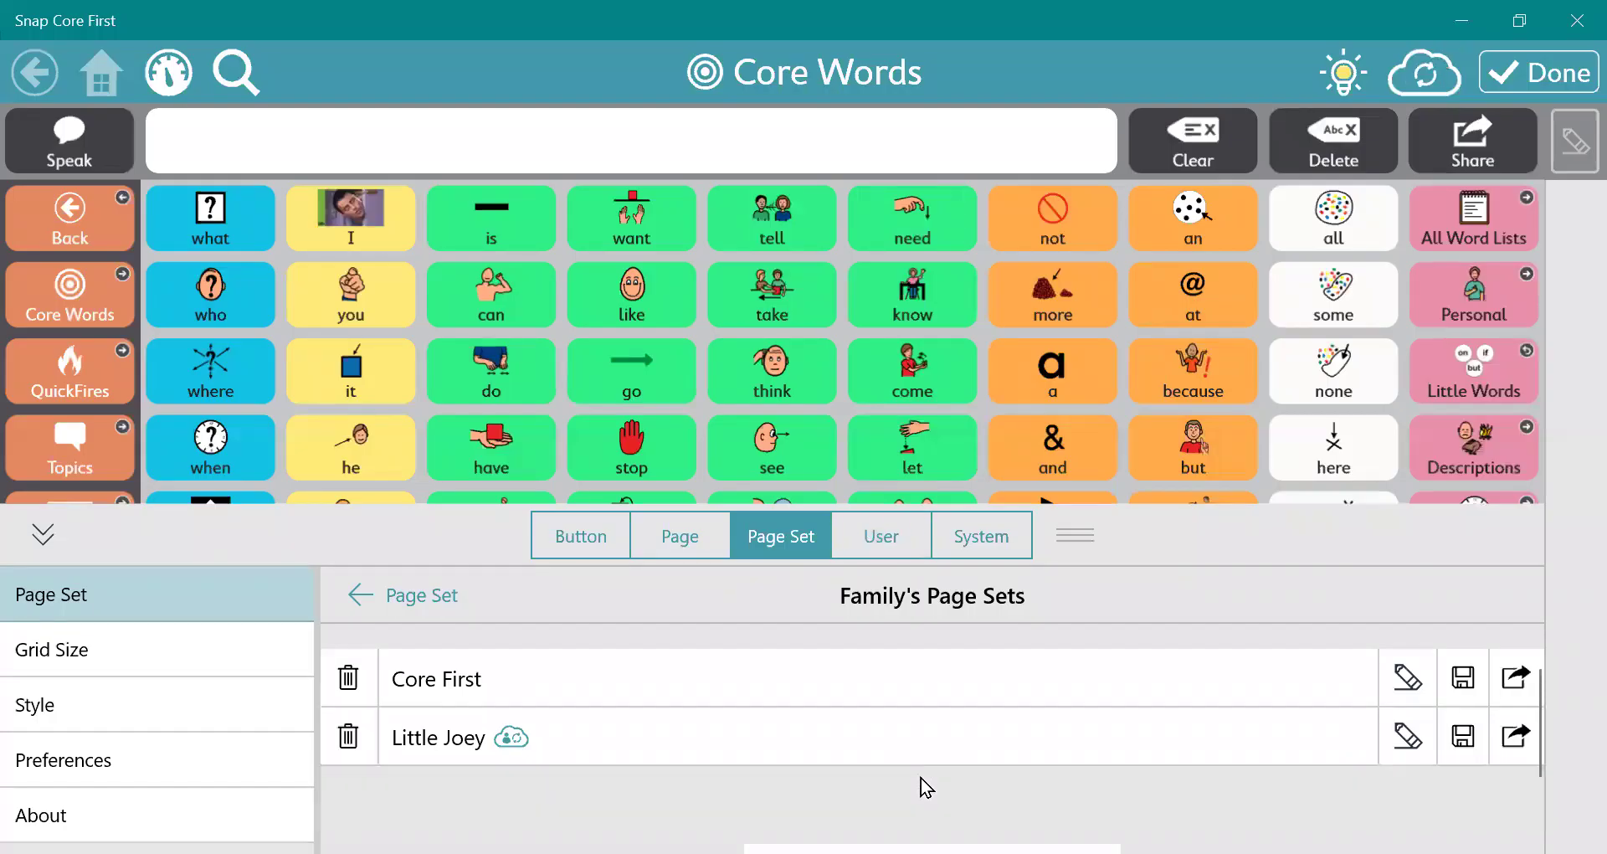
- Leave editing mode, check the QuickFires page of the downloaded page set, and return to Core Words
{"action": "left_click", "coordinate": [1538, 72]}
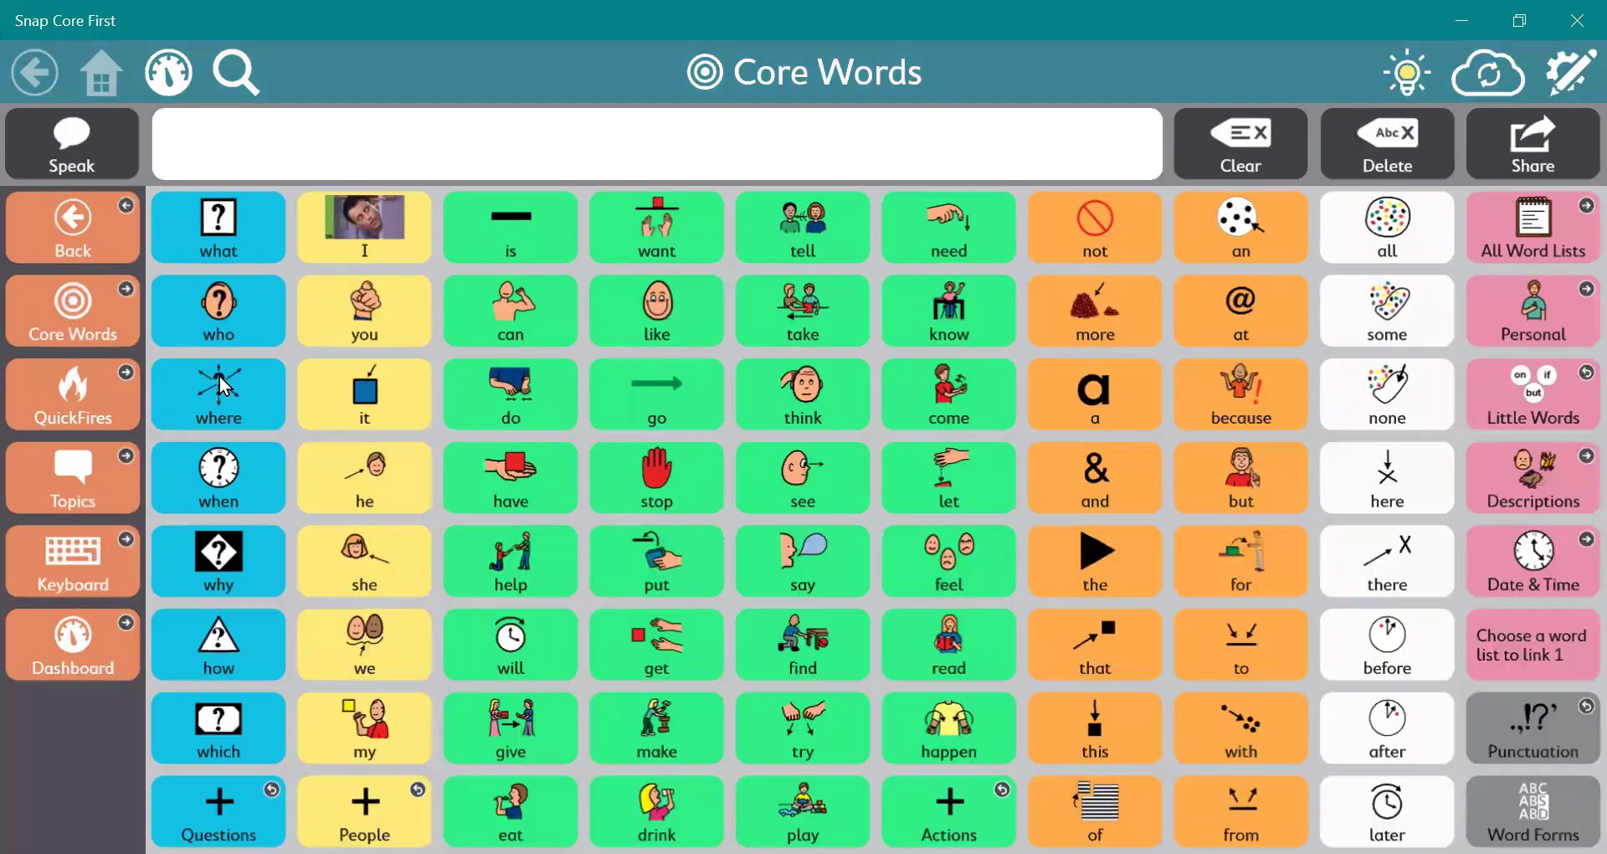
{"action": "left_click", "coordinate": [95, 384]}
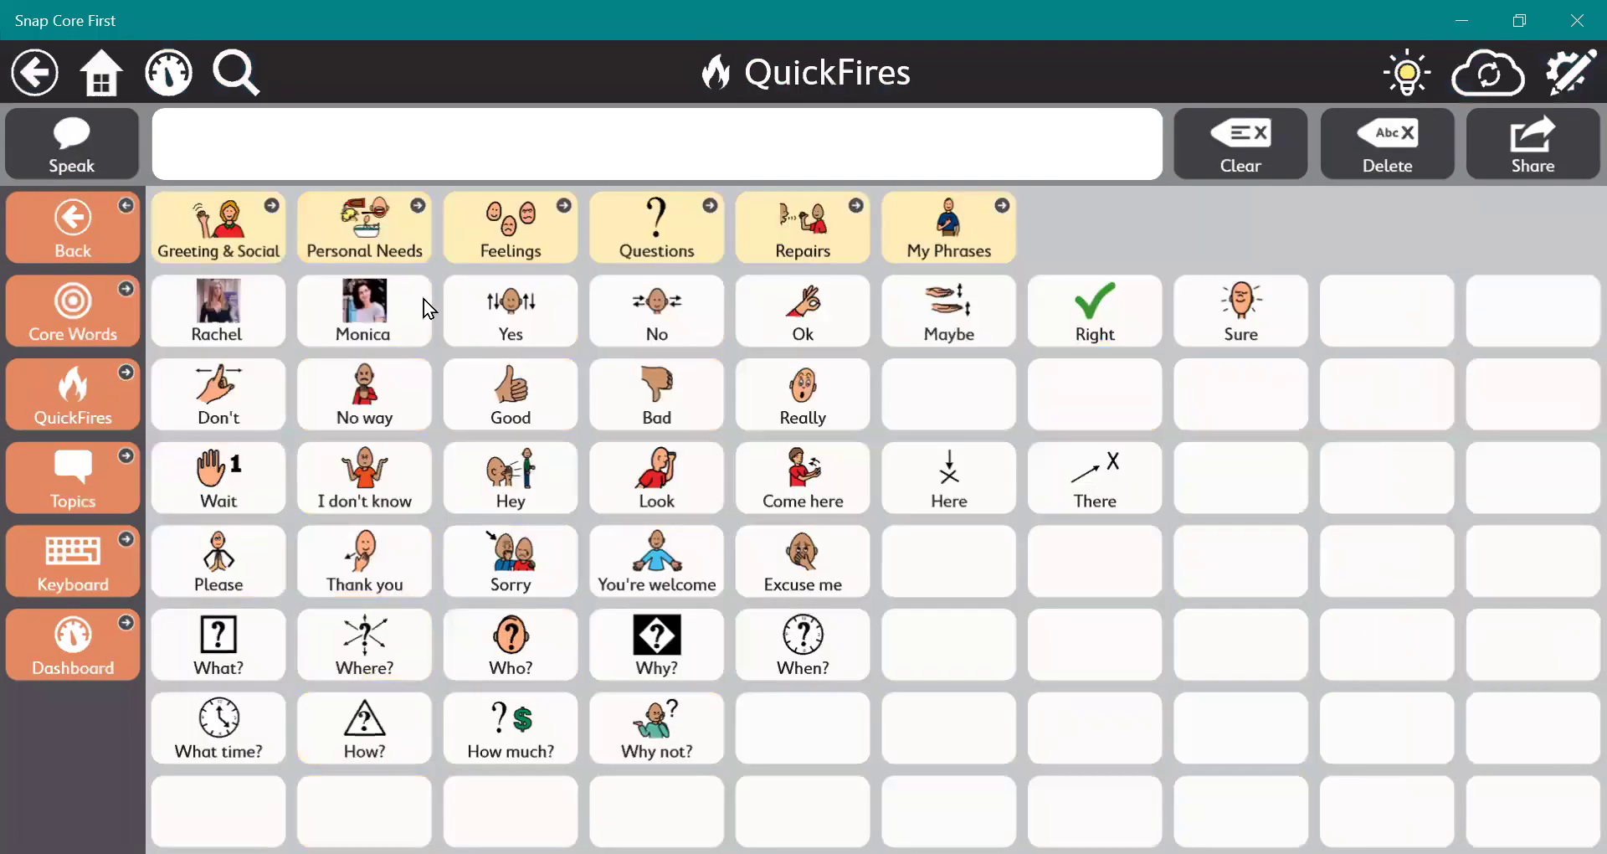
{"action": "left_click", "coordinate": [62, 298]}
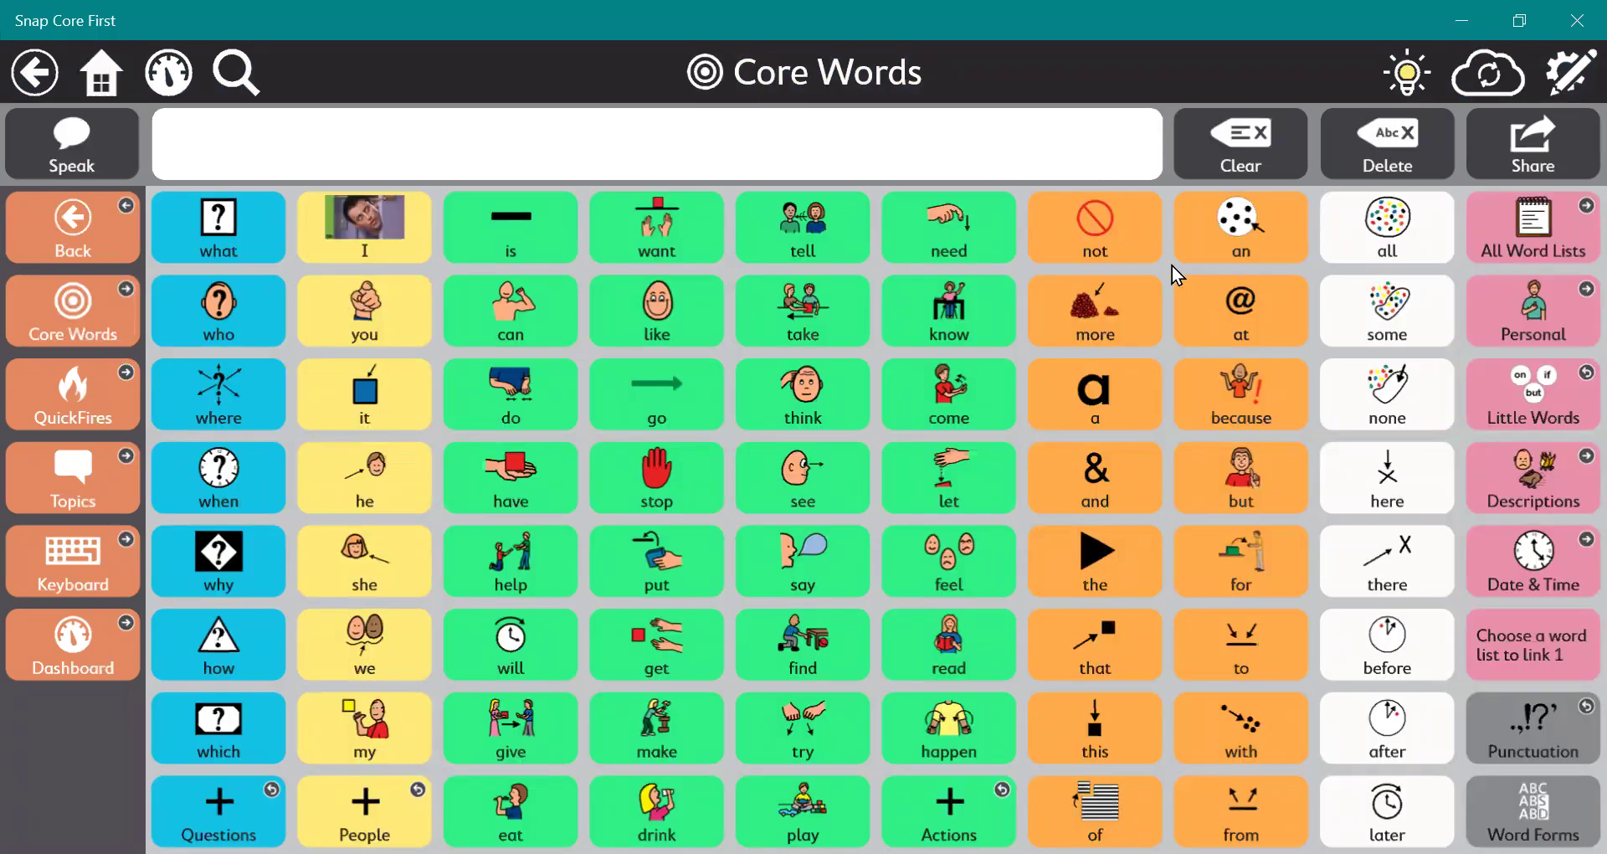
- Sync the Little Joey I-110 page set to myTobiiDynavox and share it for syncing with the SLP's account e-mail
{"action": "left_click", "coordinate": [1498, 77]}
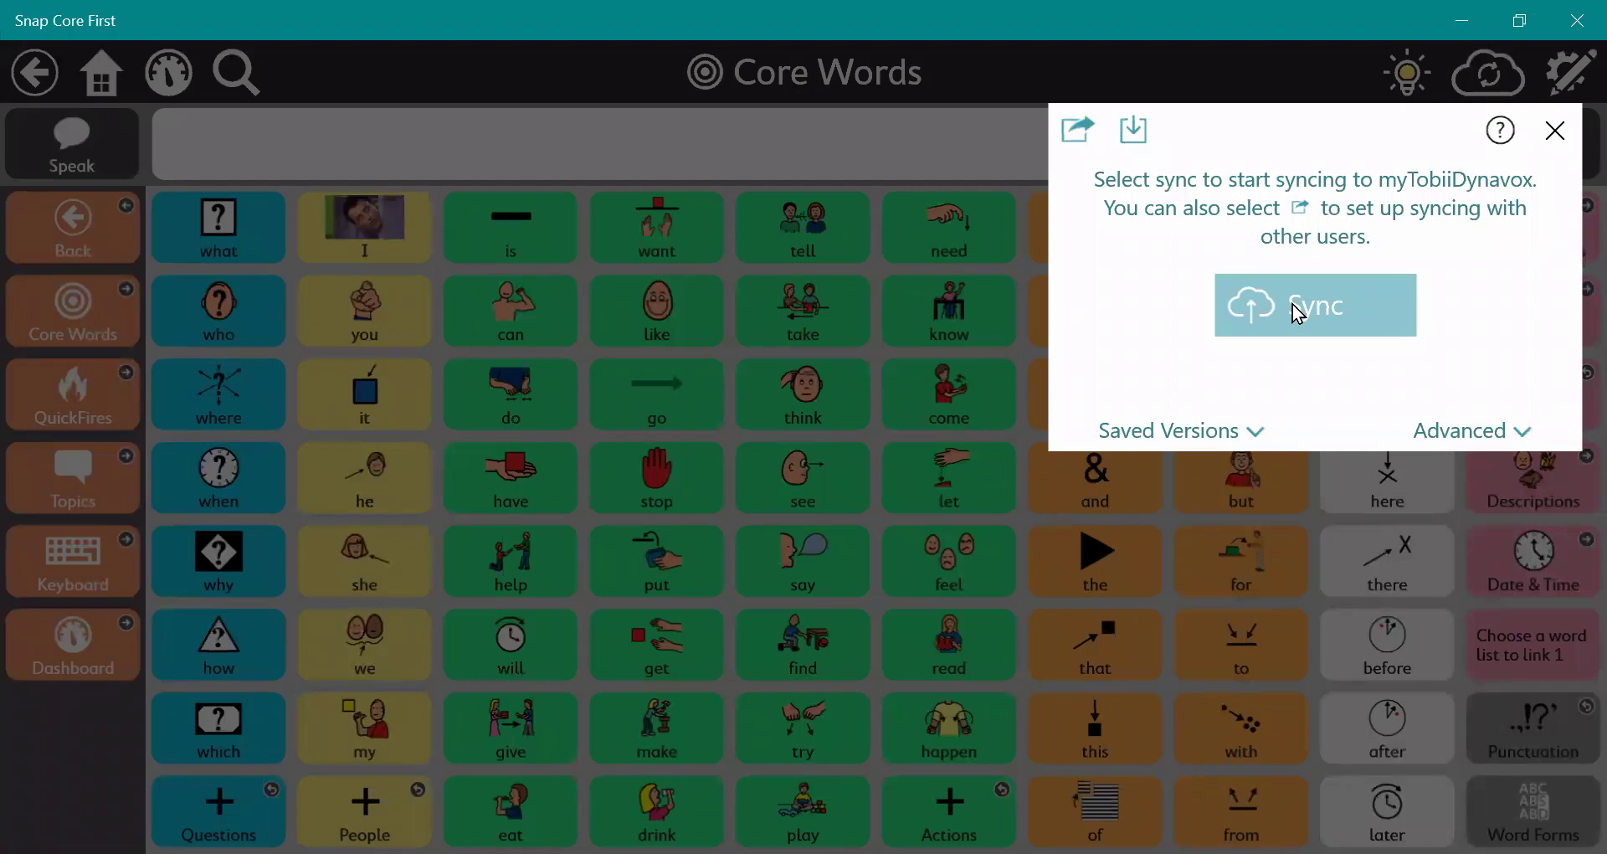
{"action": "left_click", "coordinate": [1295, 314]}
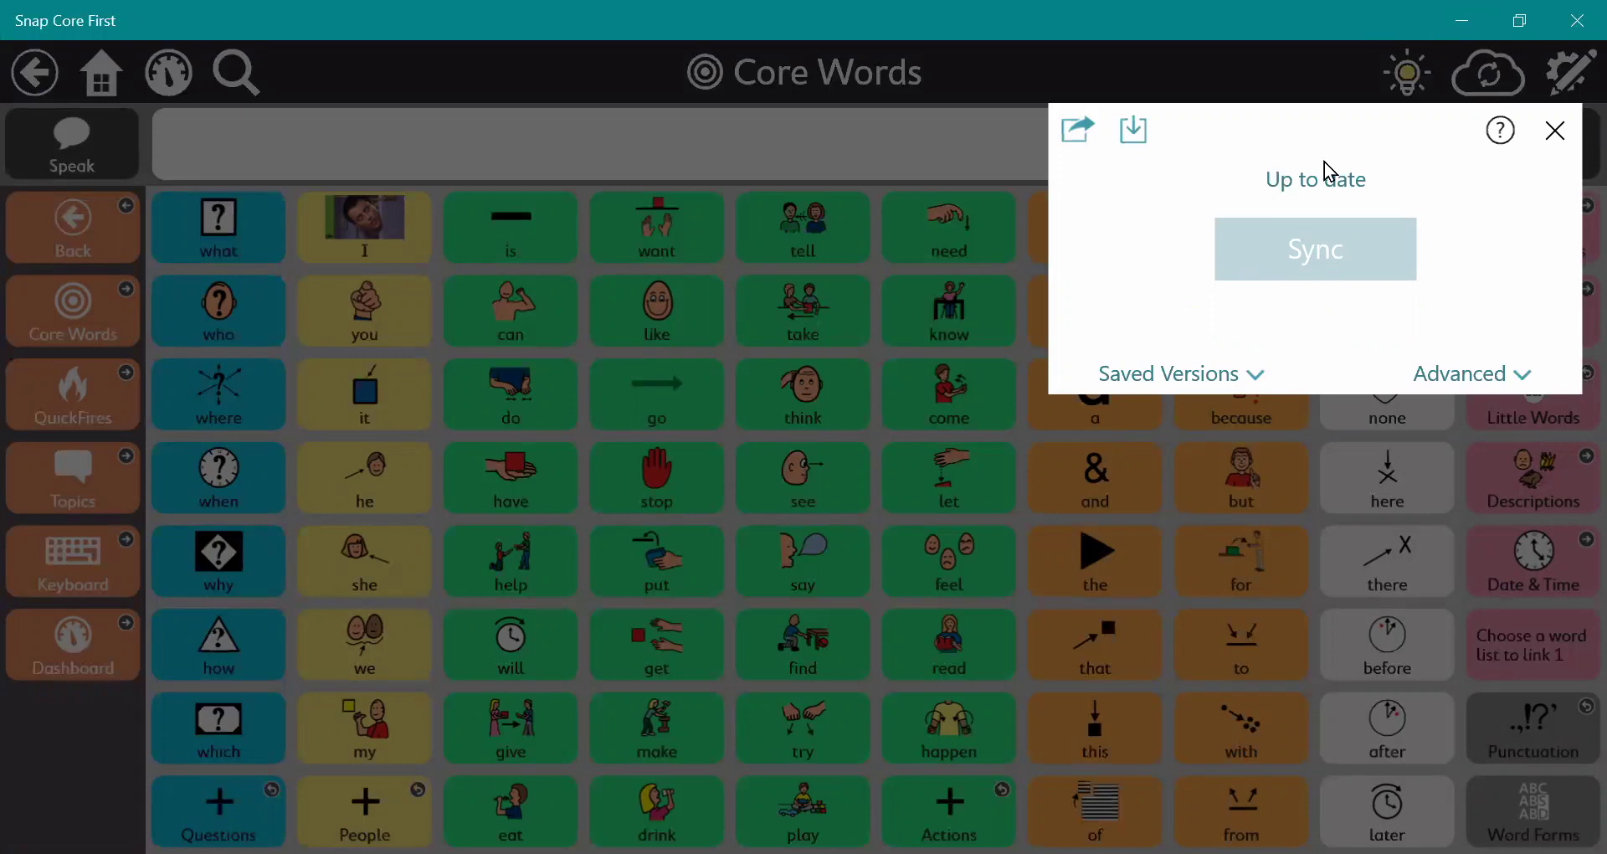
{"action": "left_click", "coordinate": [1077, 129]}
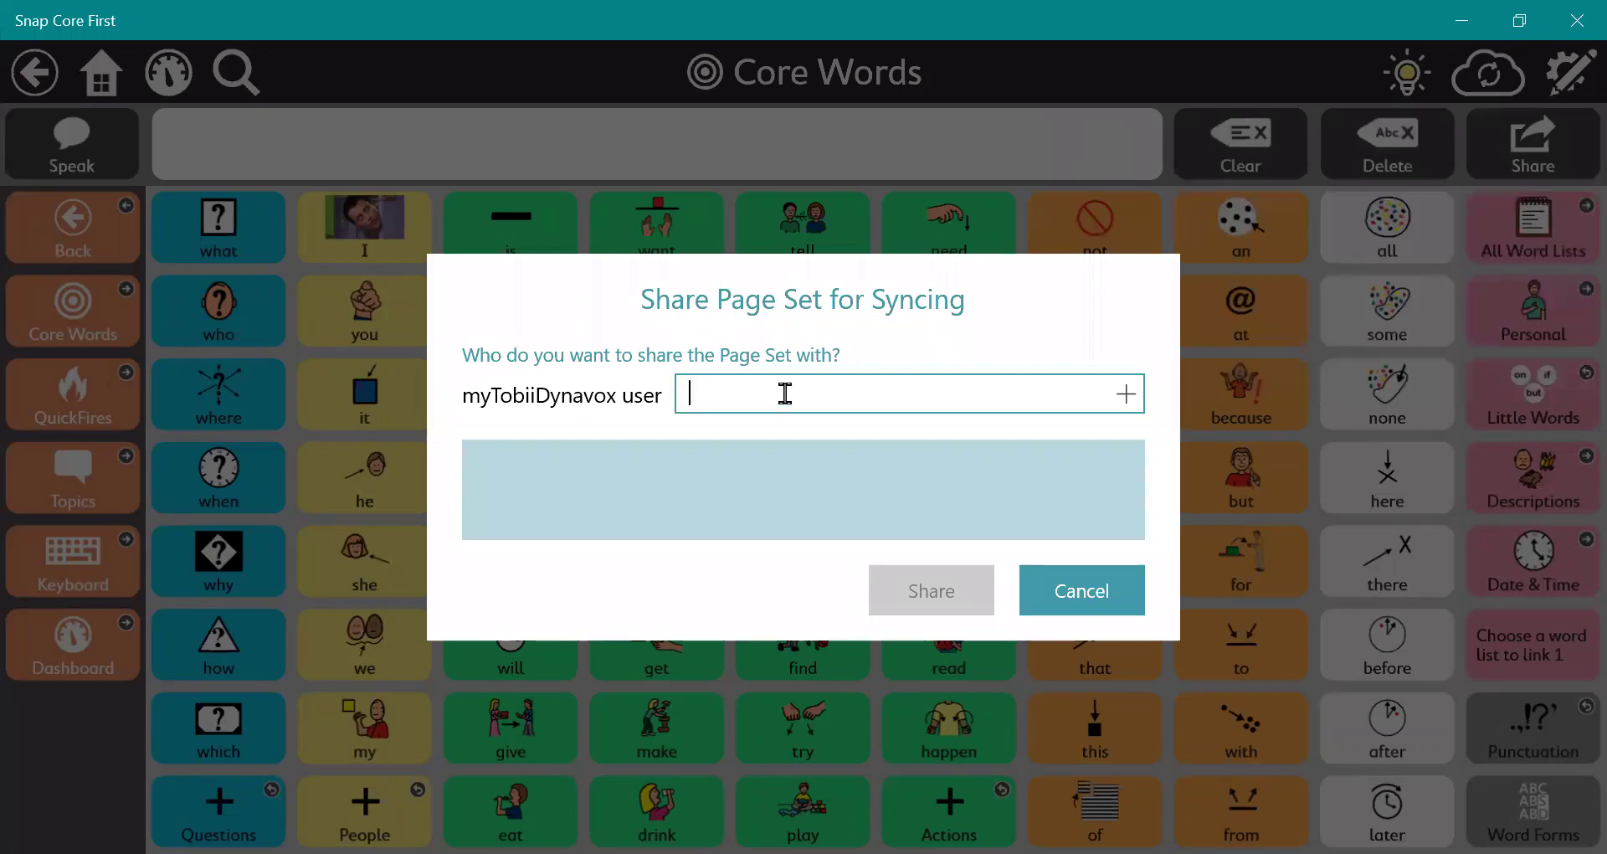
{"action": "type", "text": "anya"}
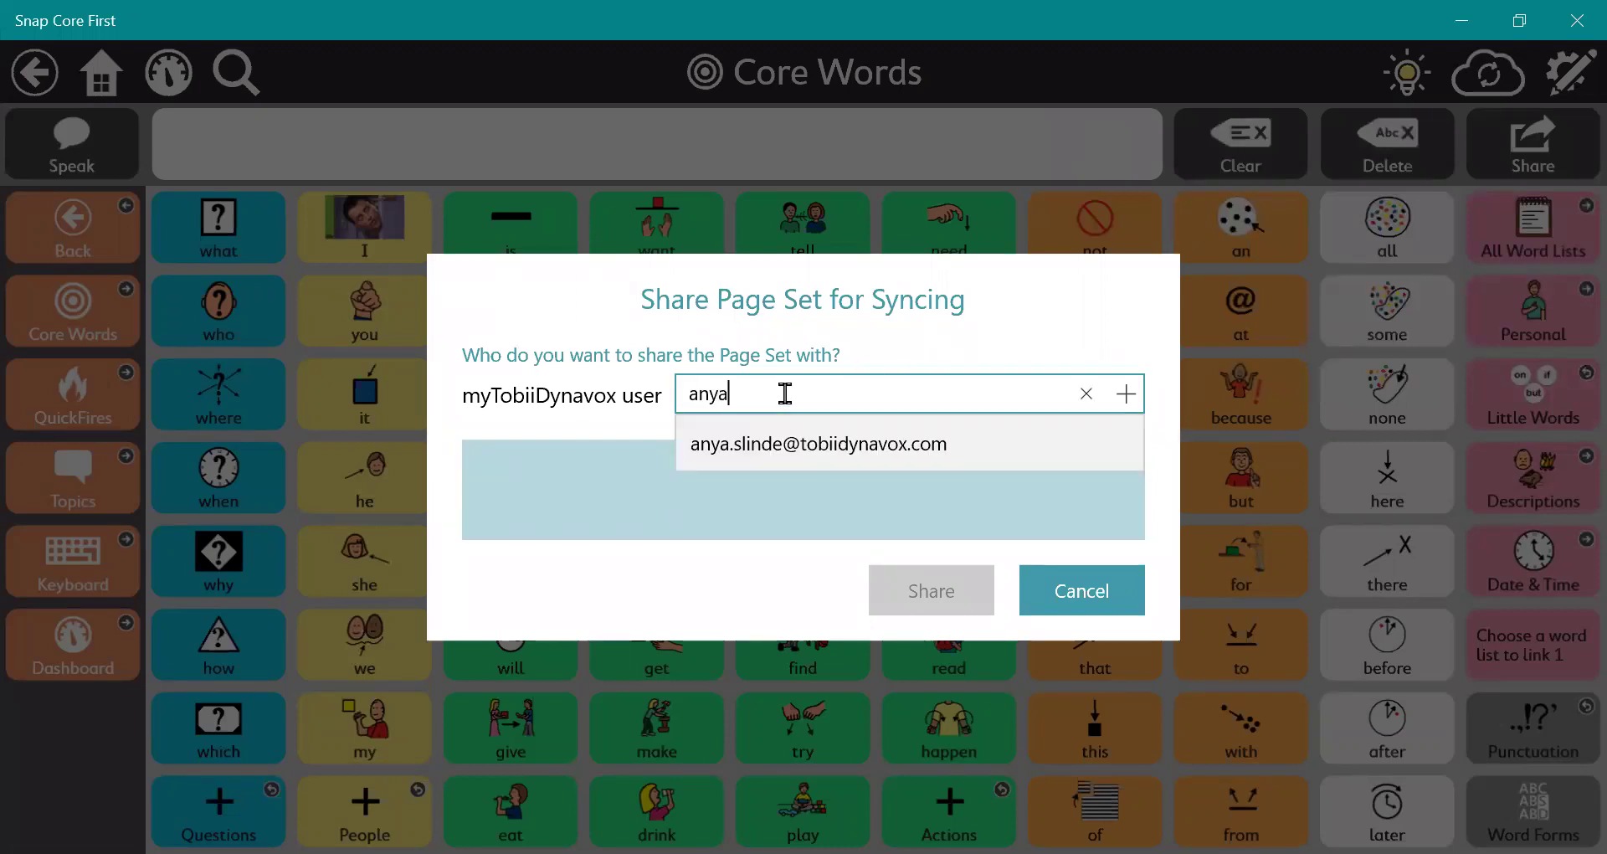
{"action": "left_click", "coordinate": [745, 452]}
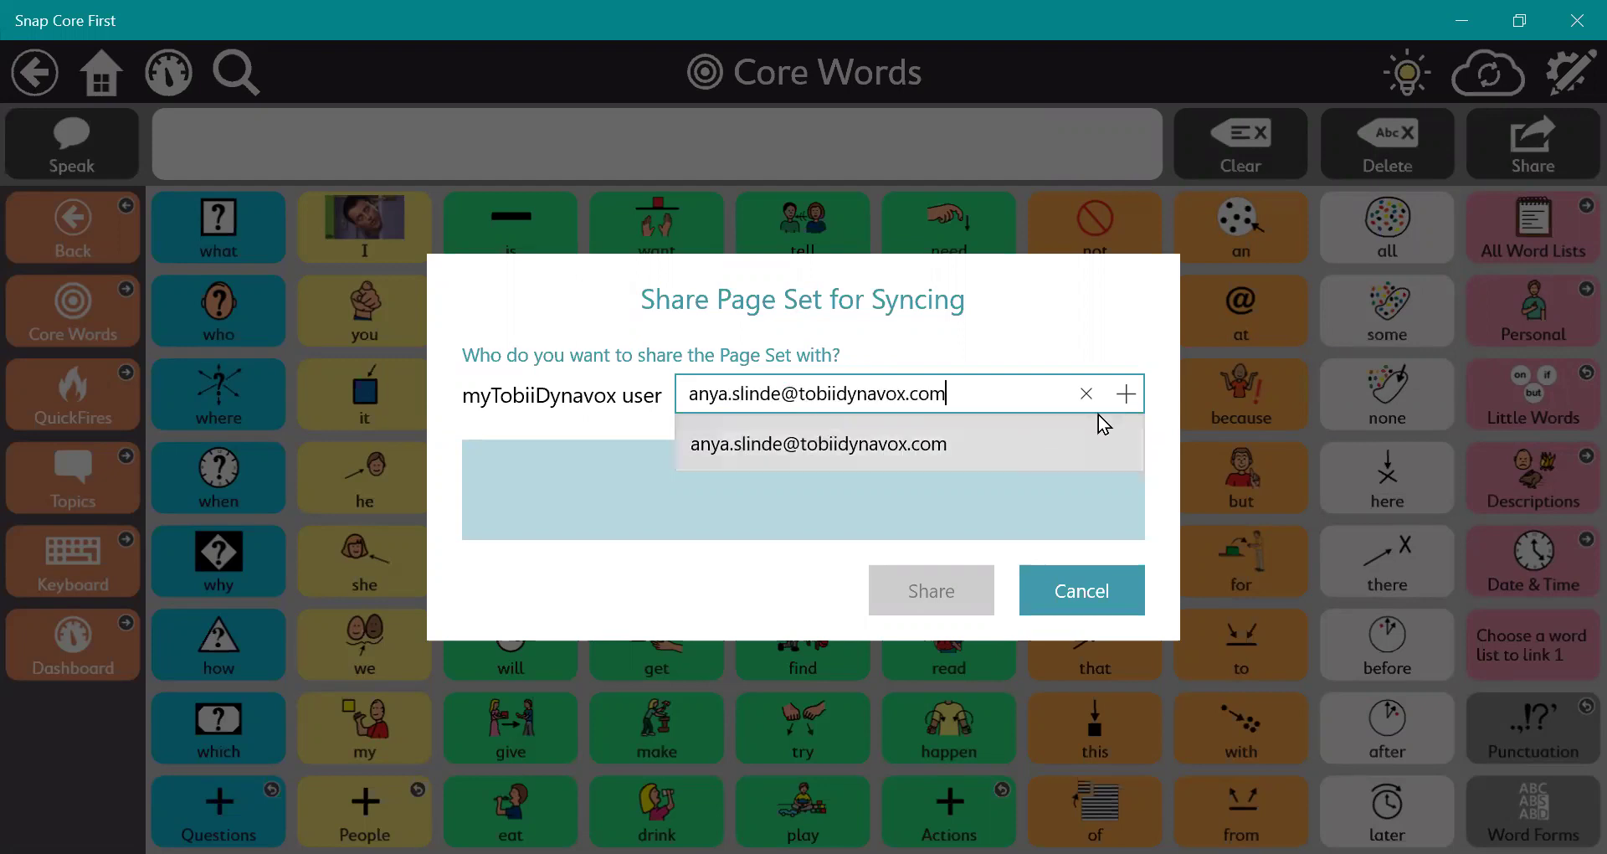
{"action": "left_click", "coordinate": [1125, 393]}
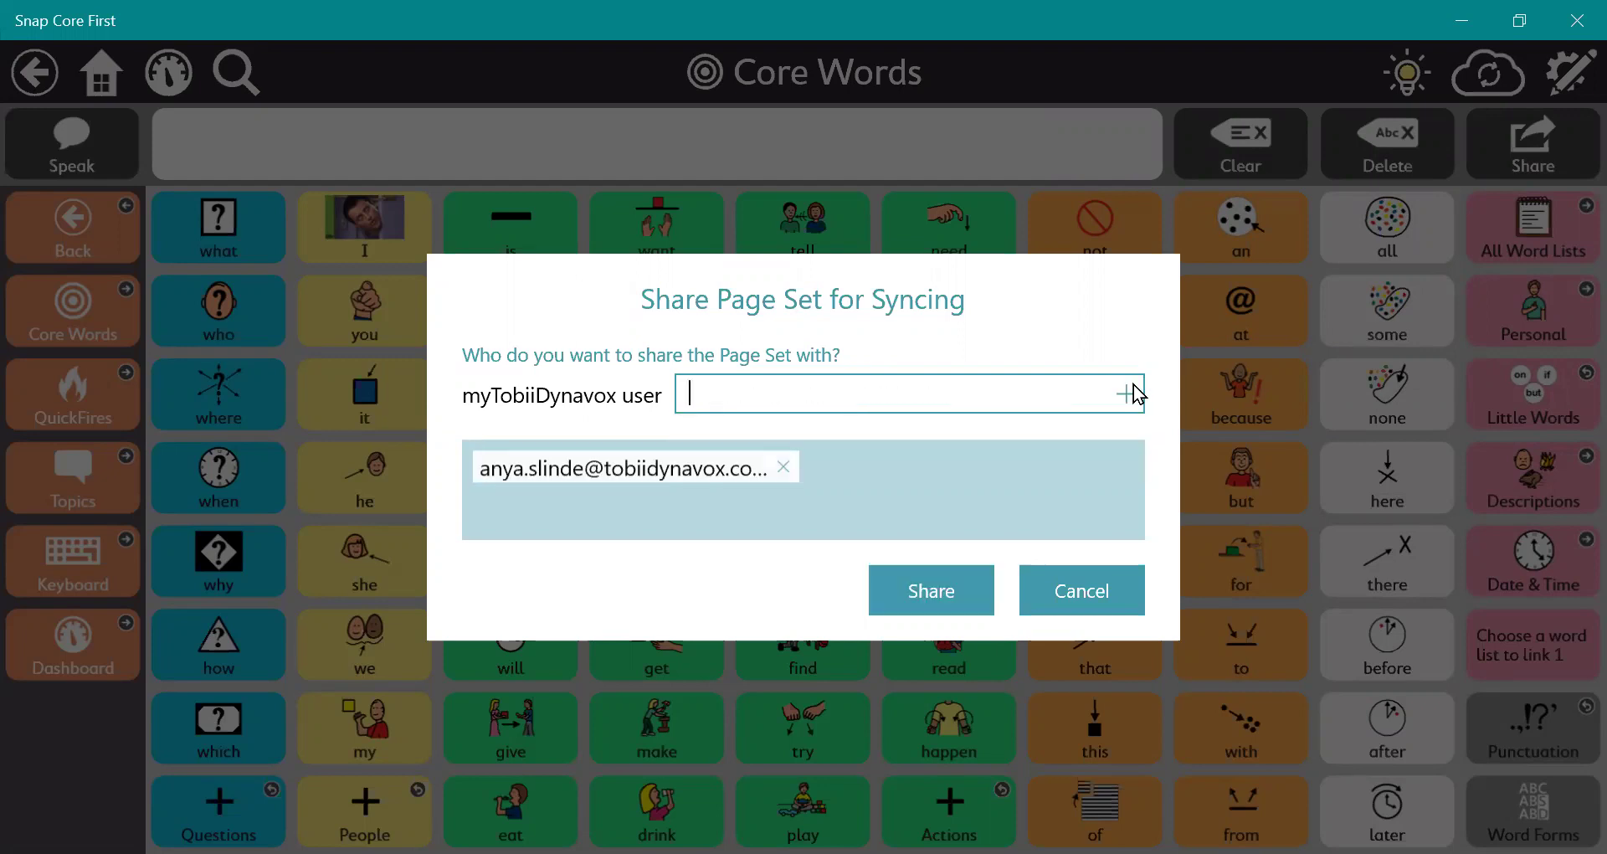
{"action": "left_click", "coordinate": [947, 586]}
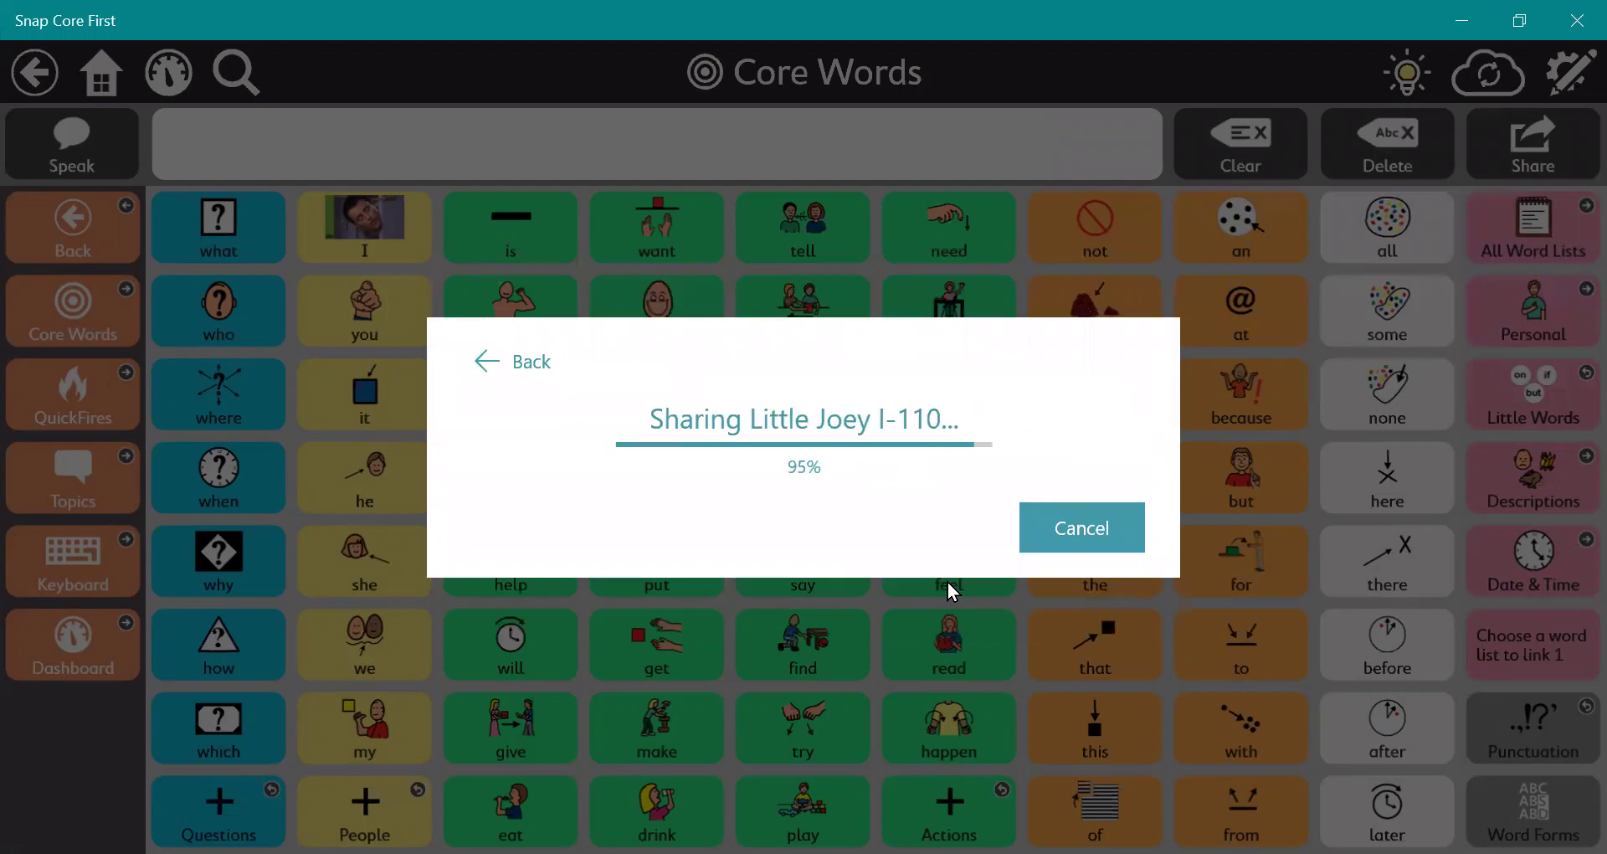
{"action": "left_click", "coordinate": [1106, 499]}
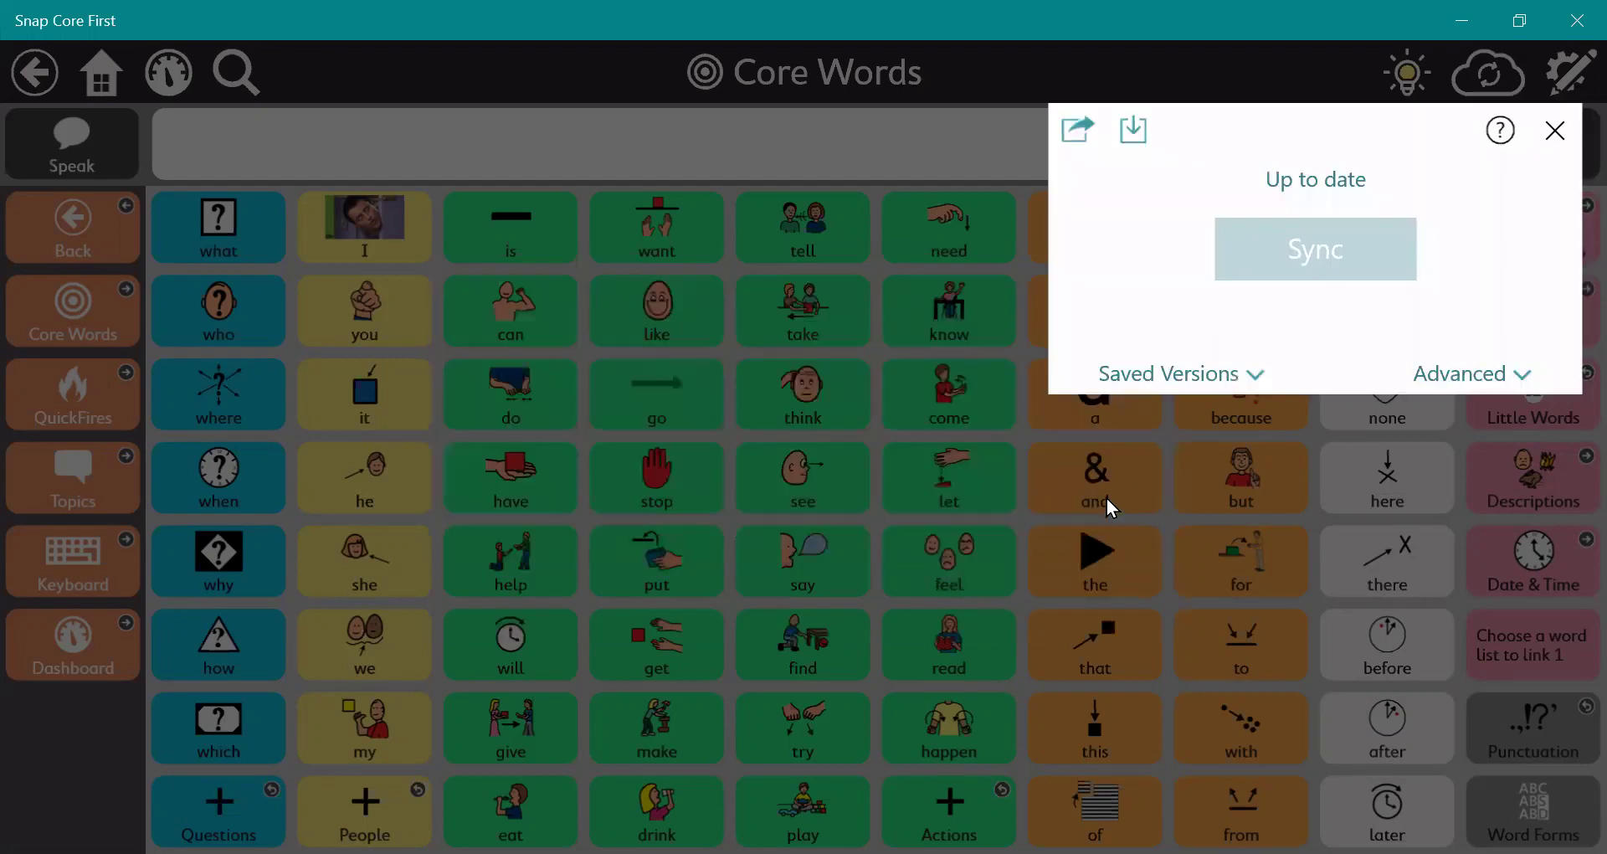
{"action": "left_click", "coordinate": [1554, 134]}
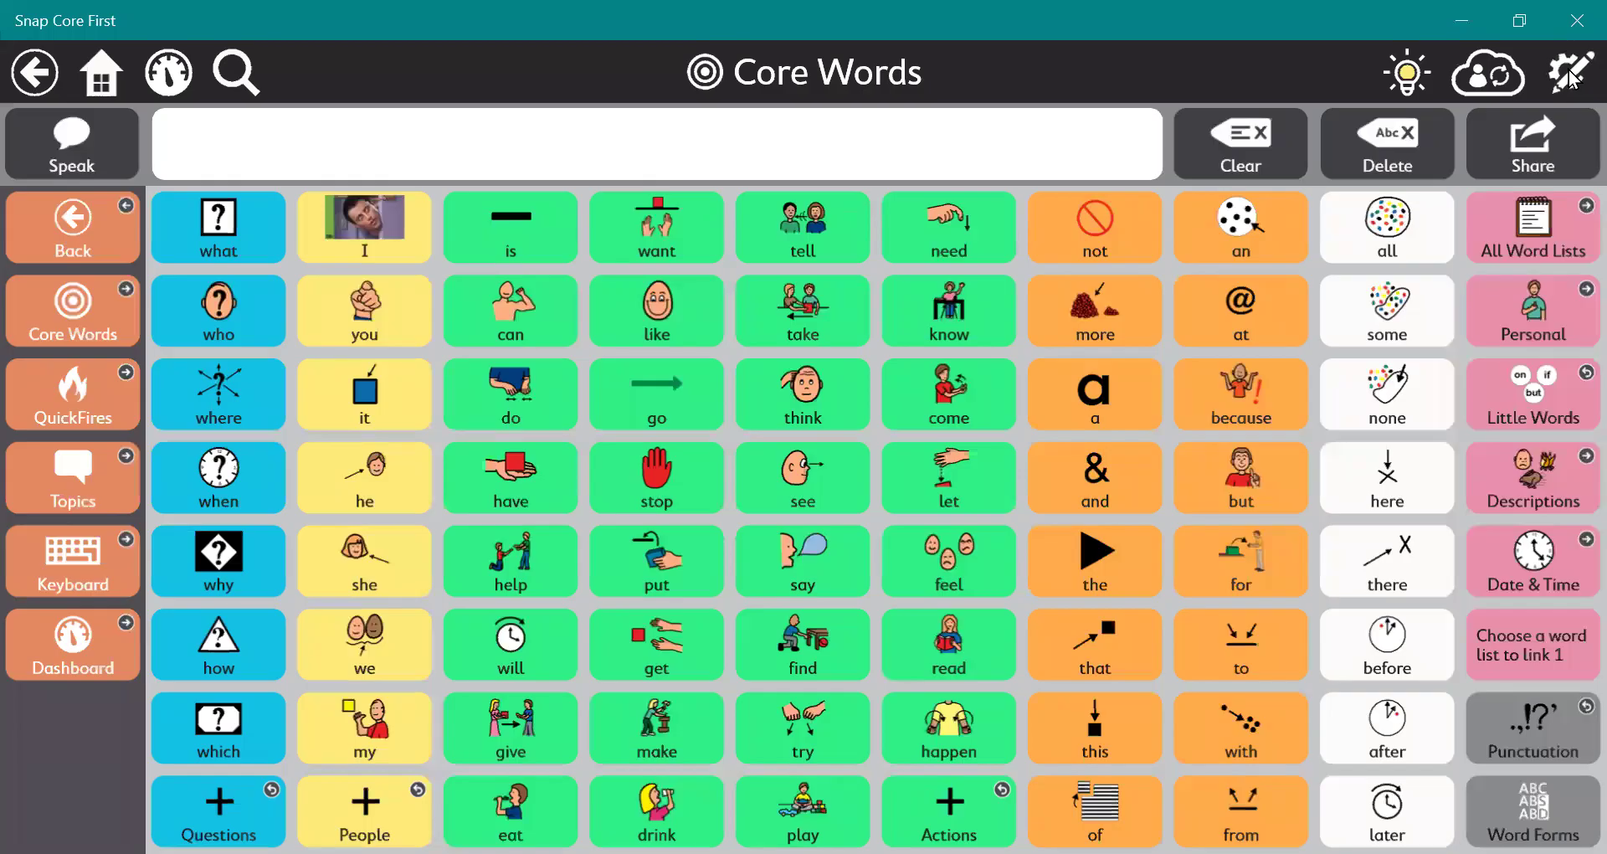
- Switch the active user from Family to SLP in the editing mode's user settings
{"action": "left_click", "coordinate": [1571, 73]}
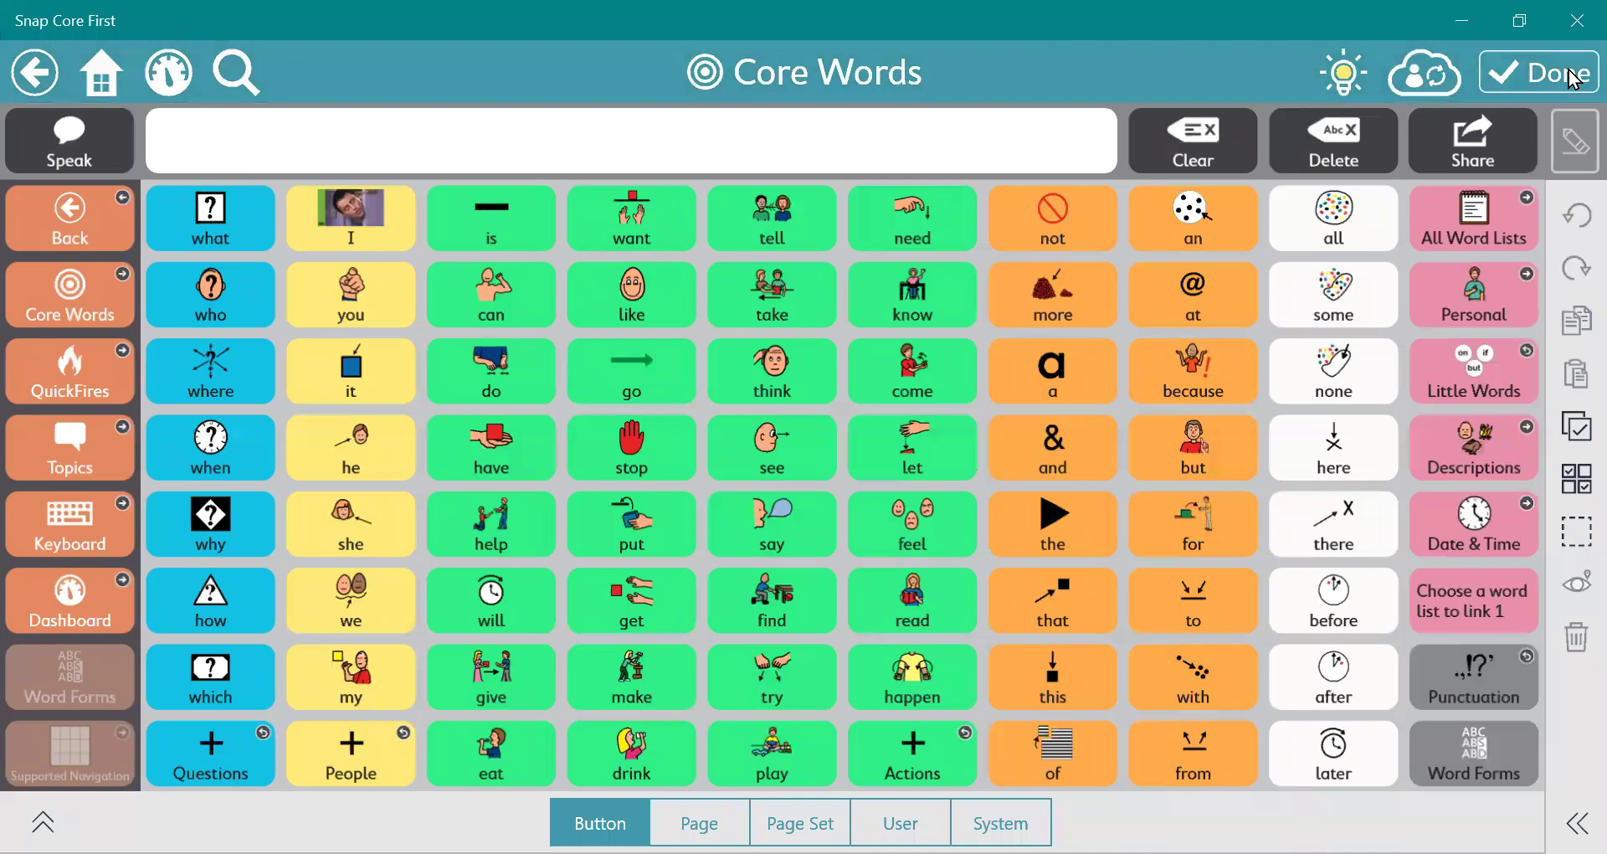
{"action": "left_click", "coordinate": [1571, 75]}
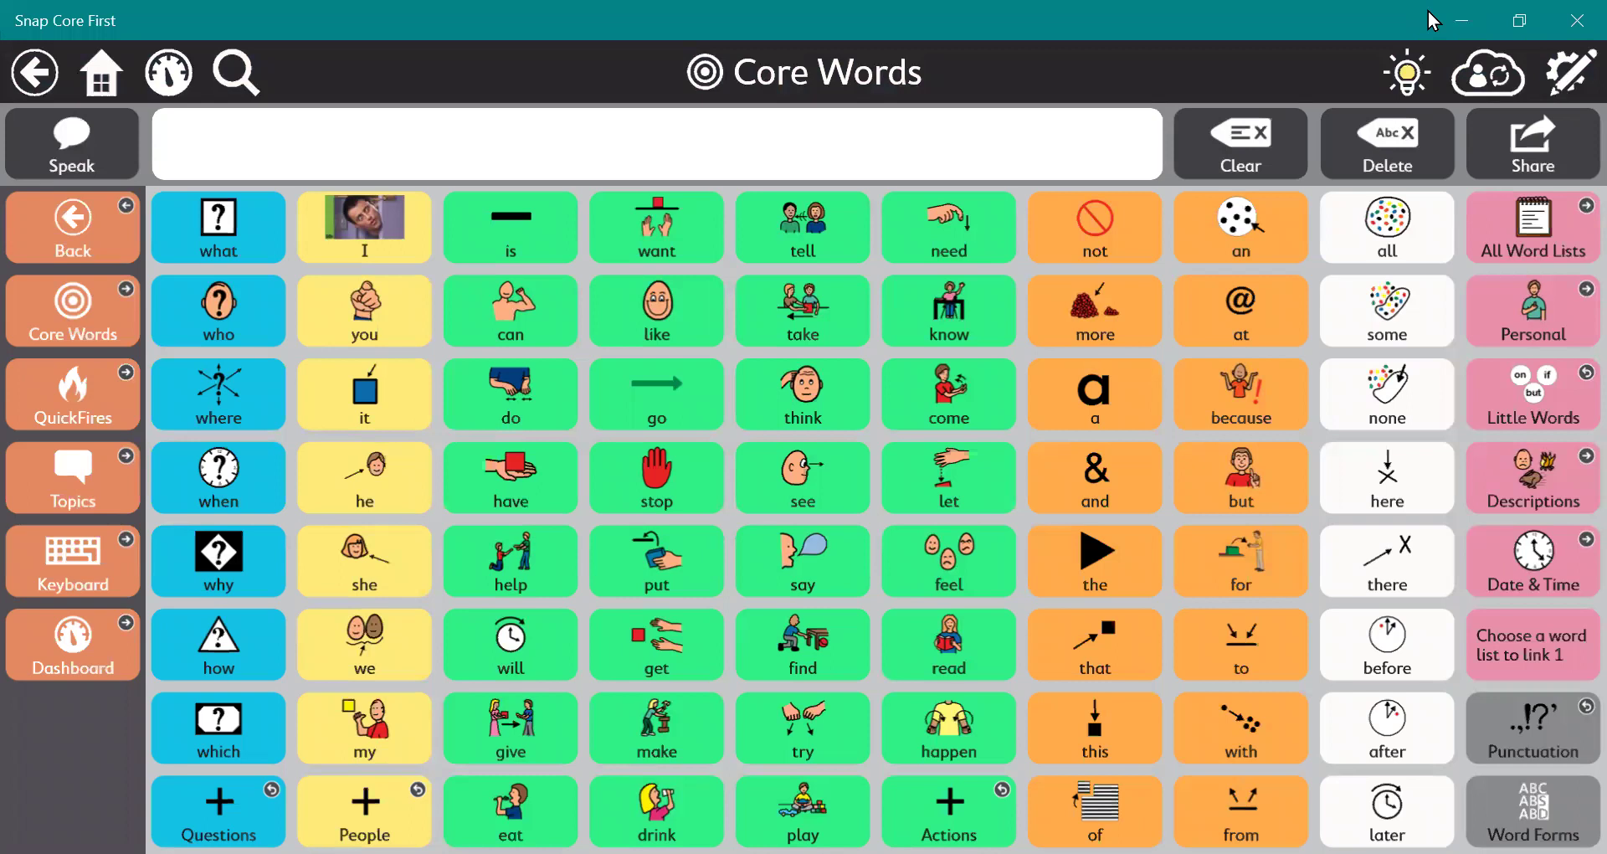
{"action": "left_click", "coordinate": [1571, 75]}
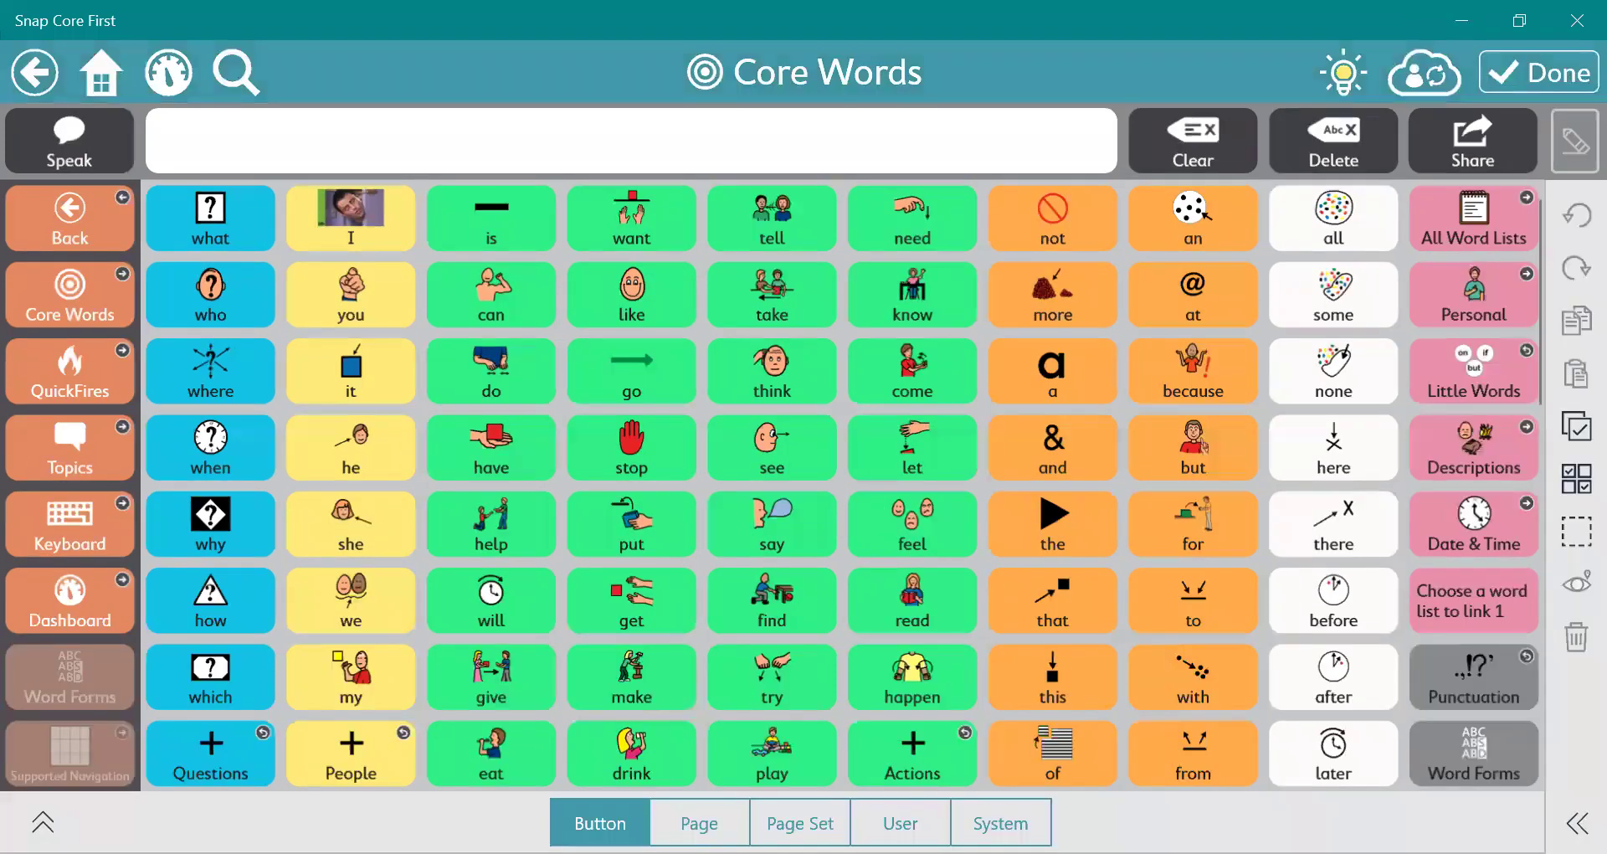
{"action": "left_click", "coordinate": [900, 823]}
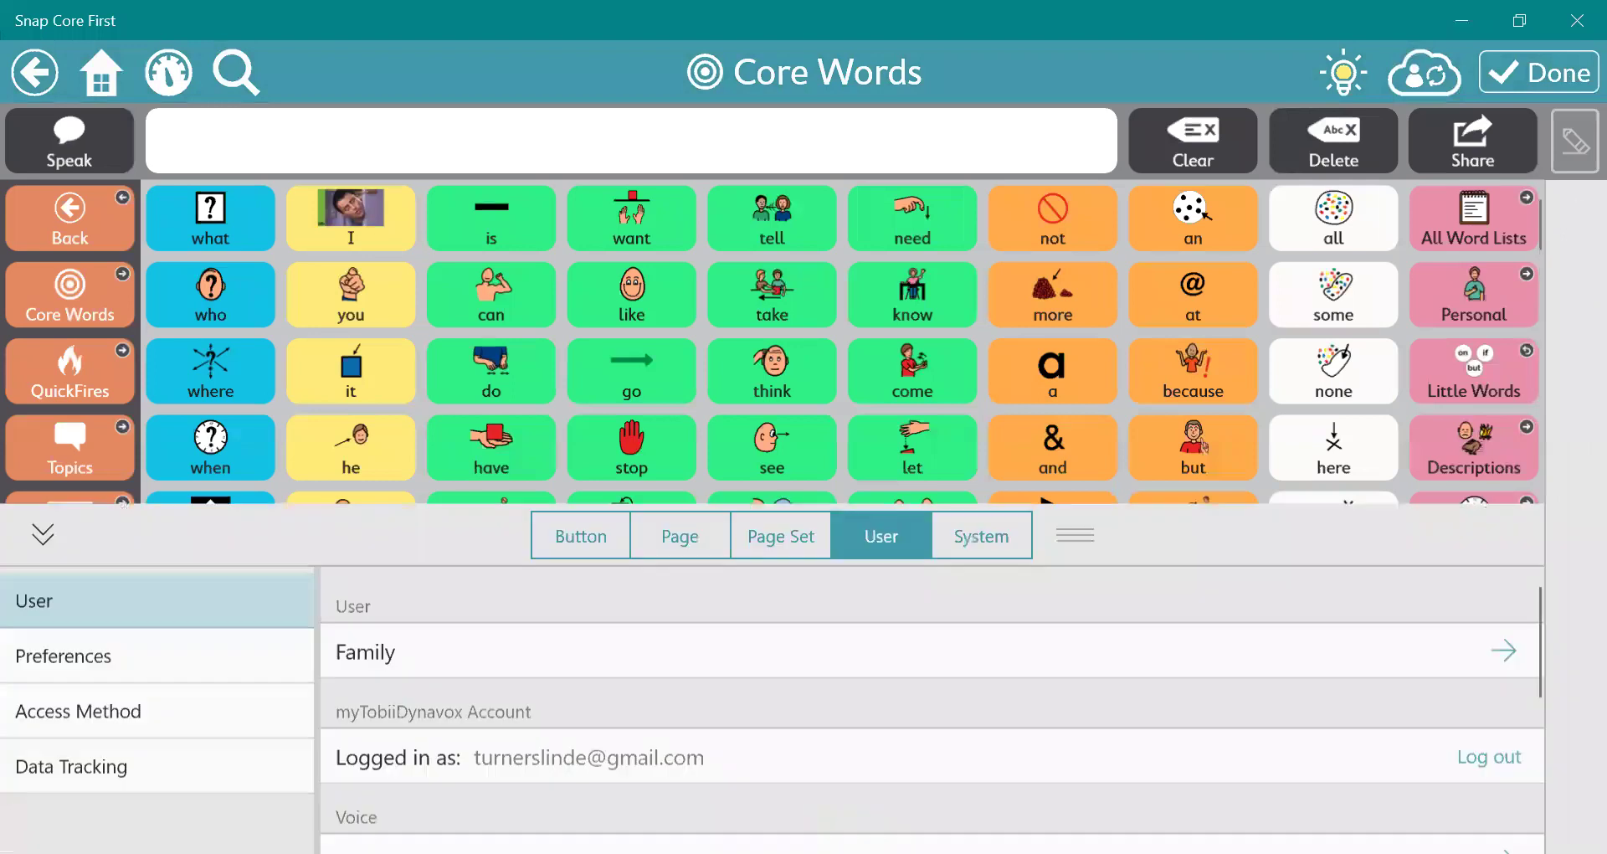
{"action": "left_click", "coordinate": [569, 635]}
{"action": "left_click", "coordinate": [543, 725]}
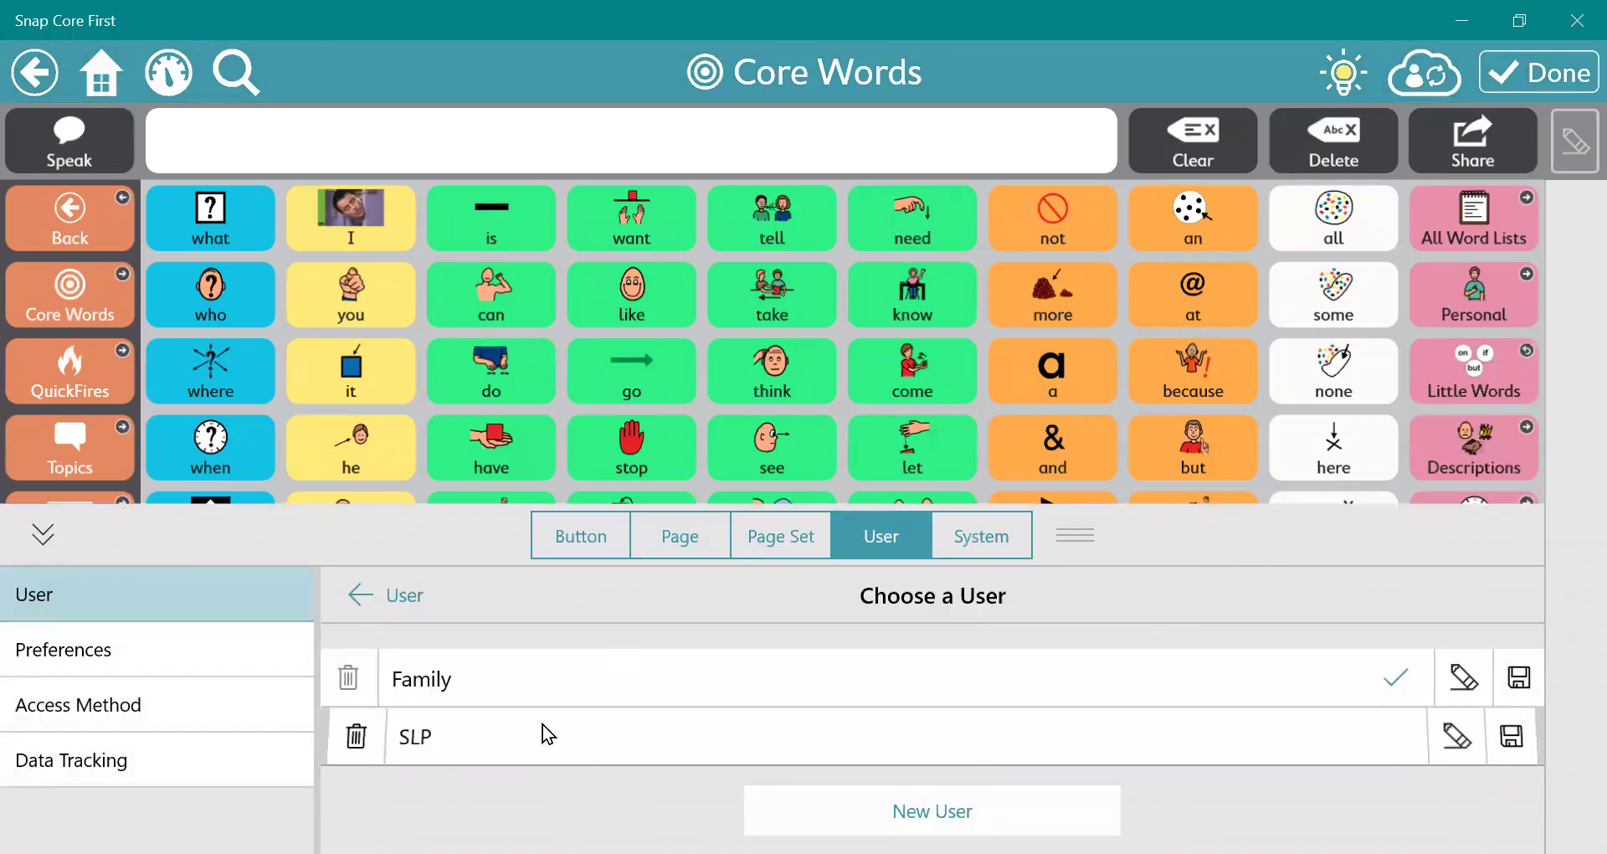
{"action": "left_click", "coordinate": [369, 601]}
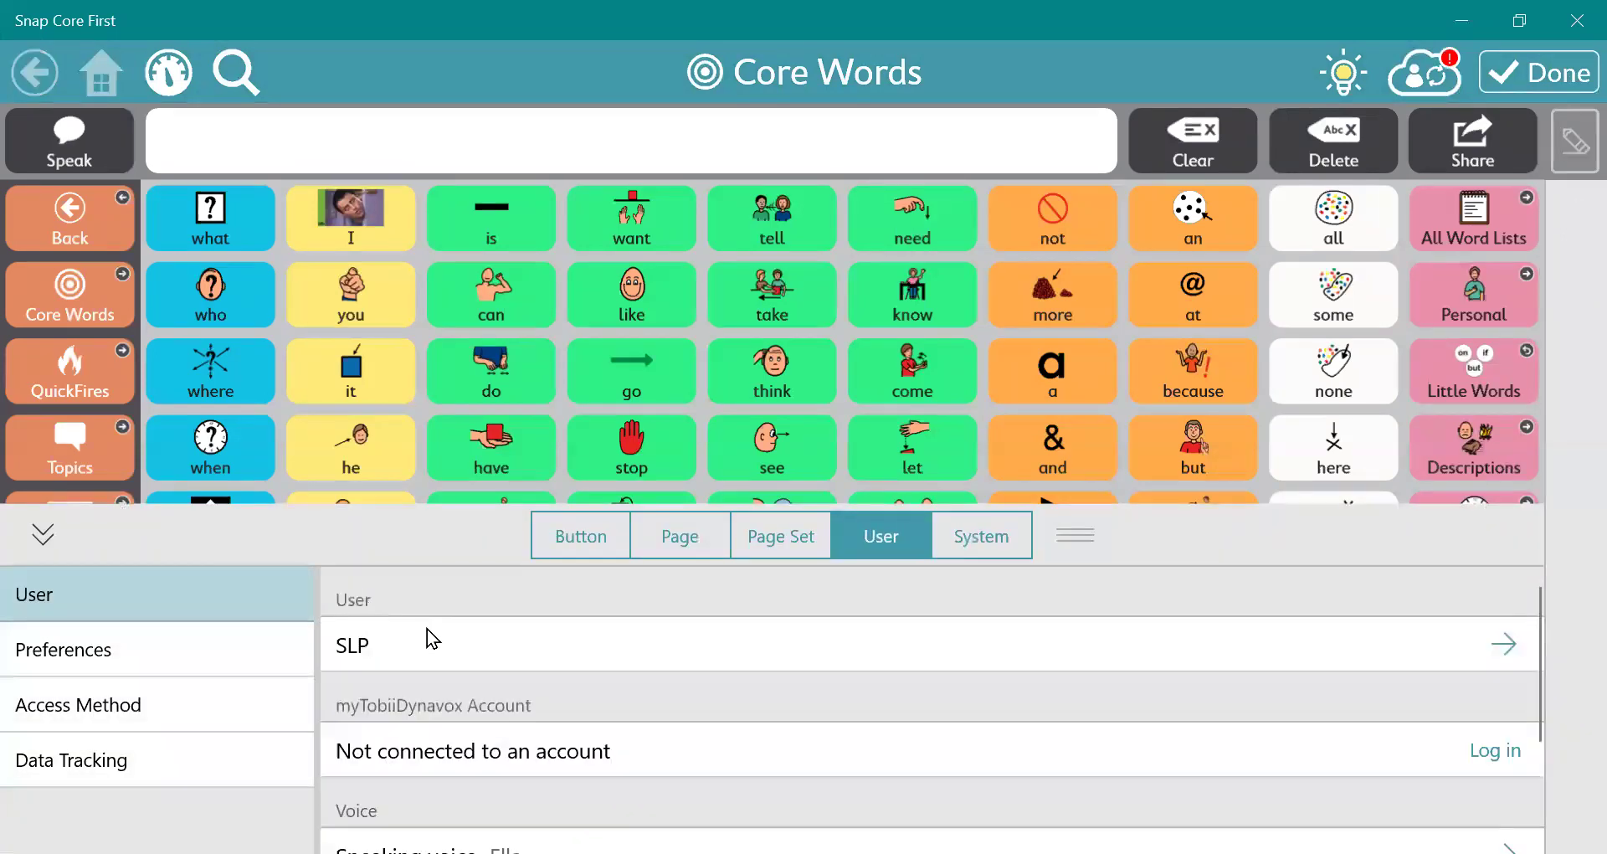
- Log the SLP user in to myTobiiDynavox by entering the account password, and leave editing mode
{"action": "left_click", "coordinate": [506, 760]}
{"action": "type", "text": "•••••"}
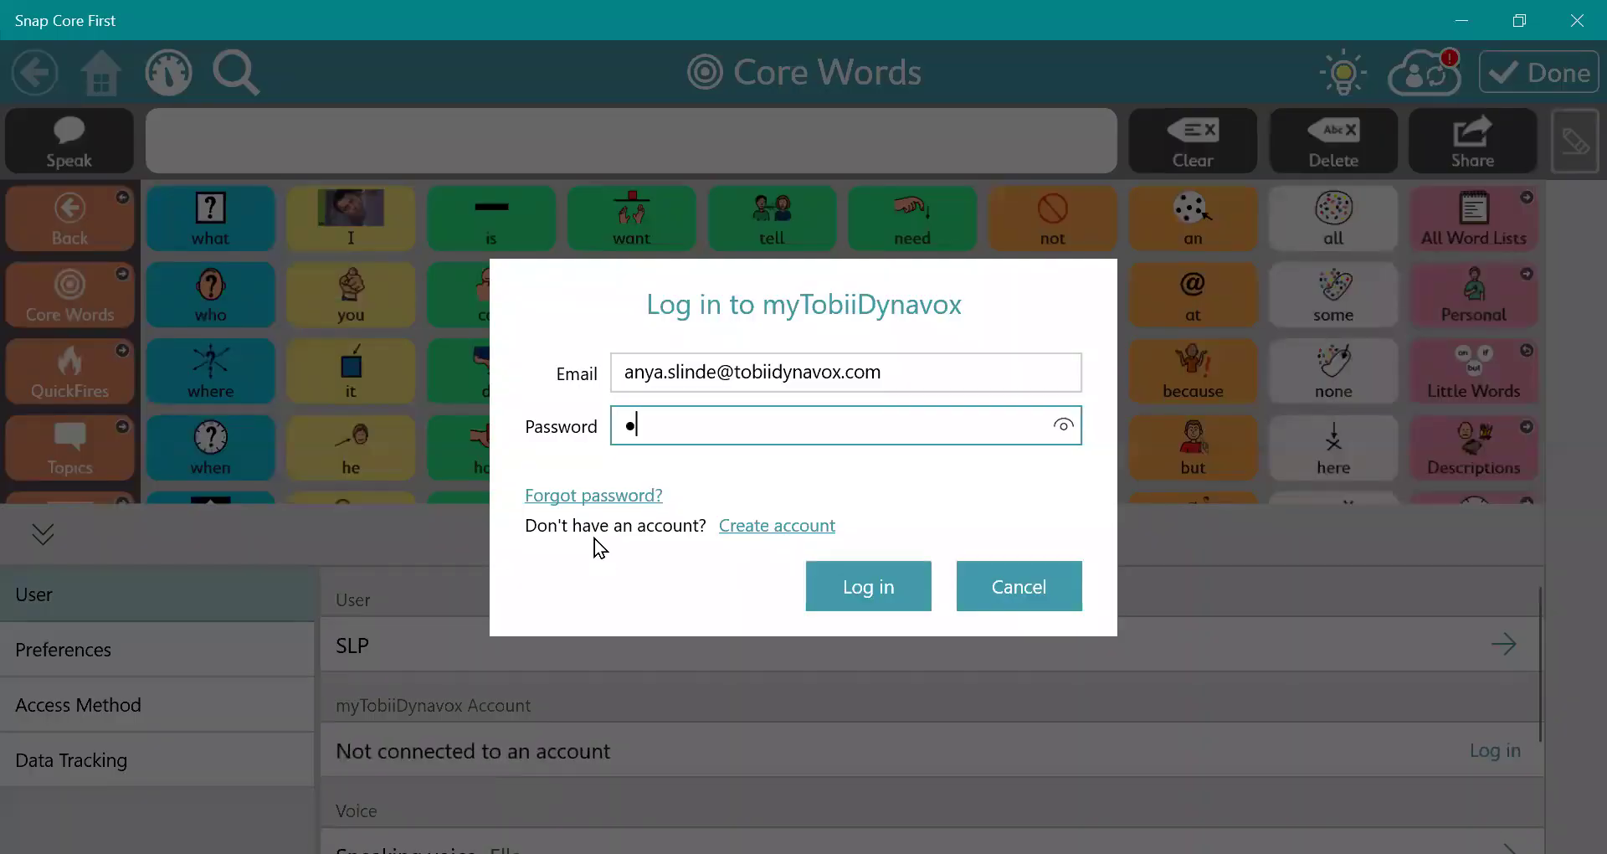
{"action": "type", "text": "•••"}
{"action": "key", "text": "Return"}
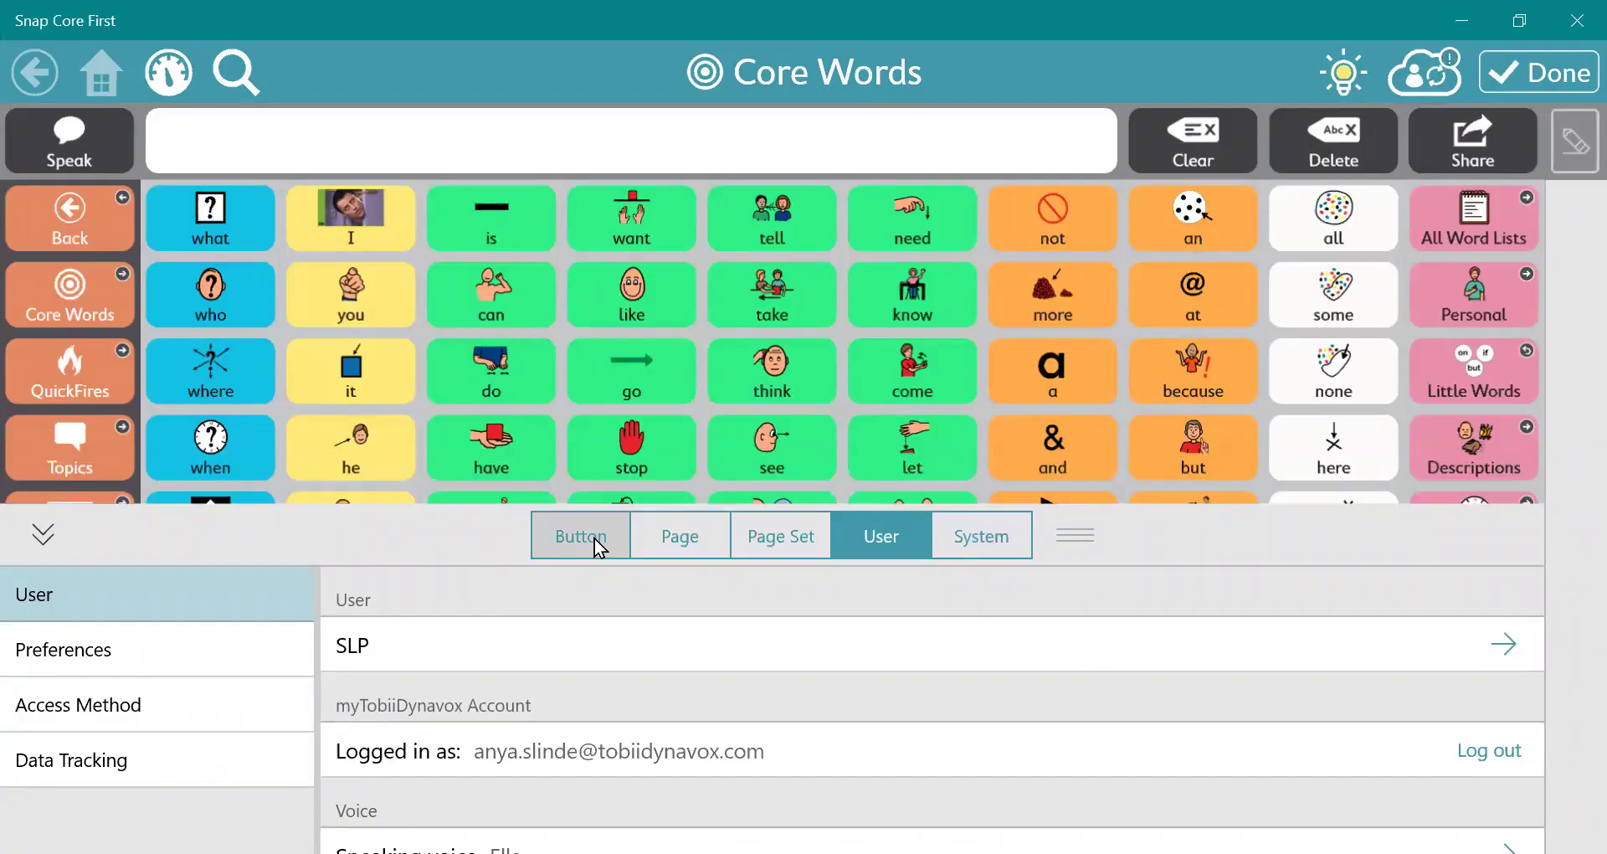
{"action": "left_click", "coordinate": [1540, 82]}
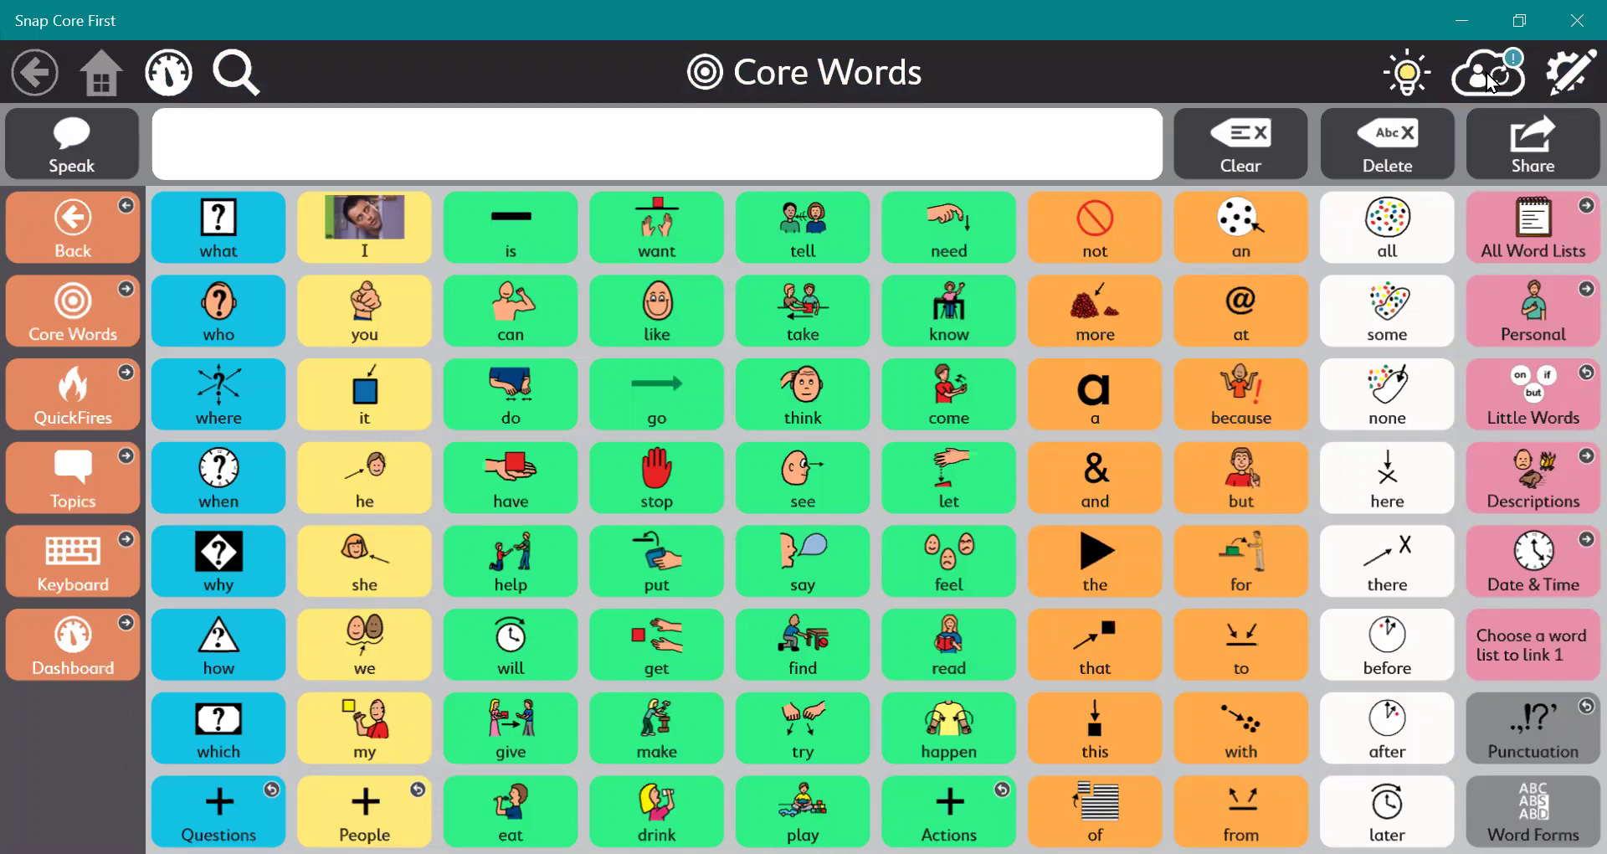
- Review the sync invitation and download the shared "Little Joey I-110" page set for the SLP user
{"action": "left_click", "coordinate": [1477, 79]}
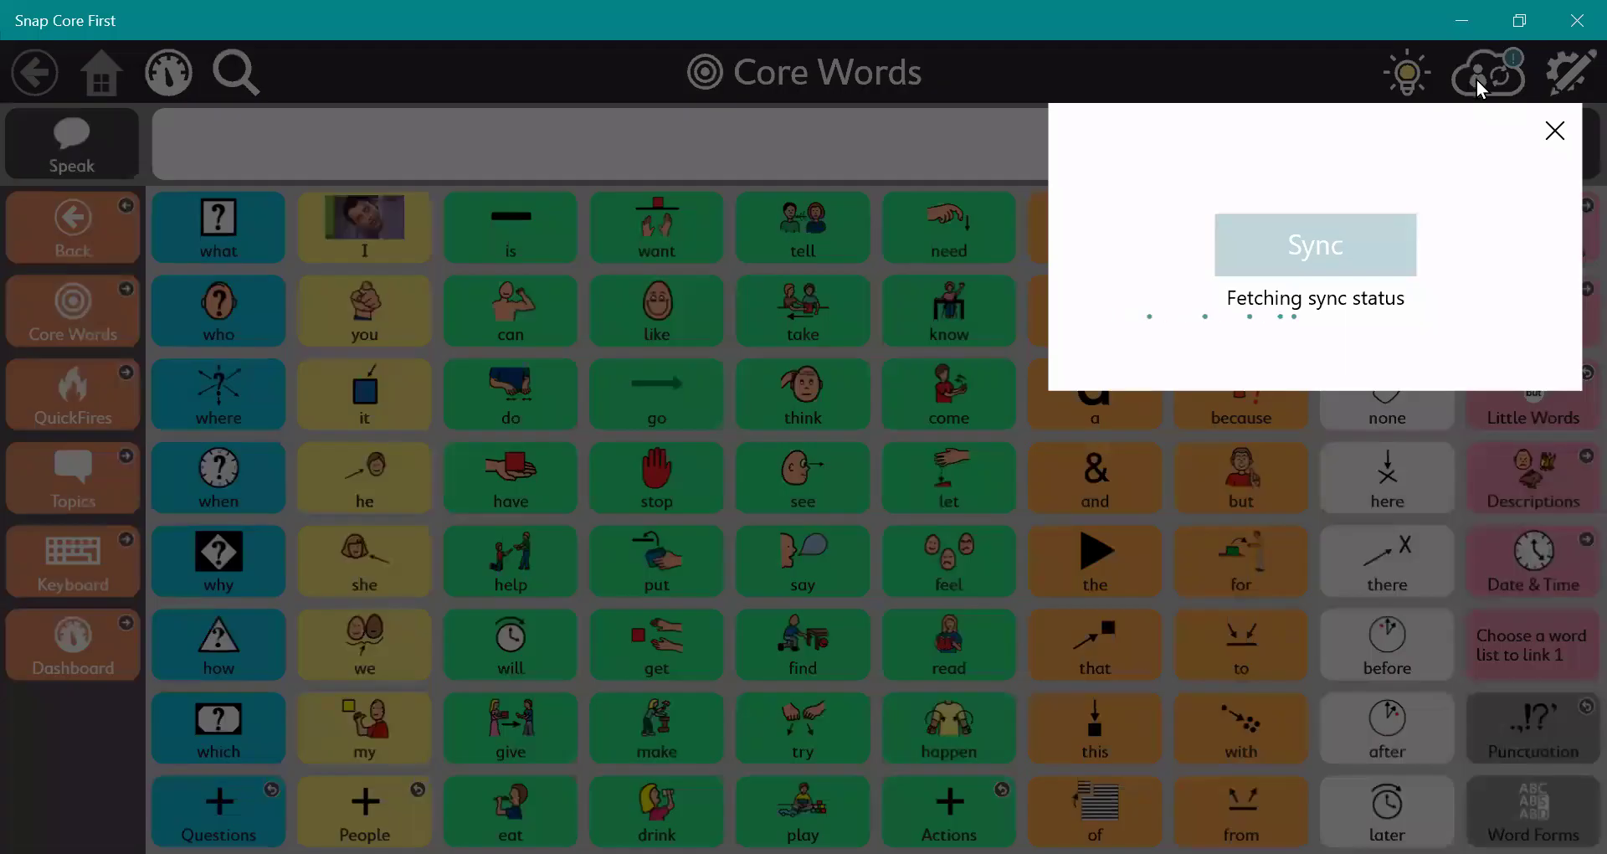
{"action": "mouse_move", "coordinate": [1089, 123]}
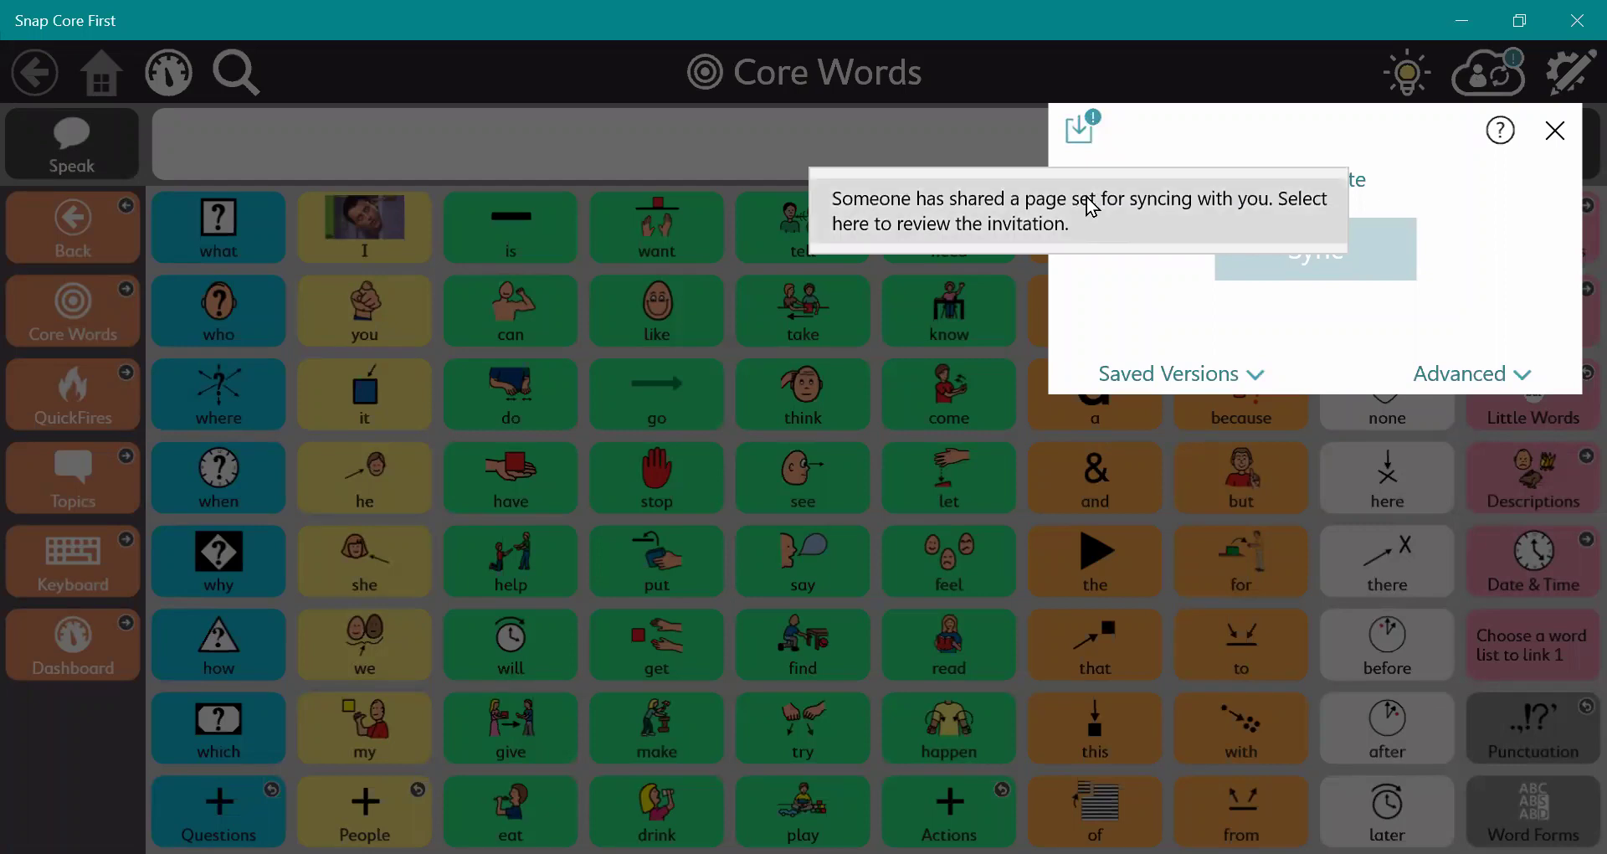
{"action": "left_click", "coordinate": [1092, 206]}
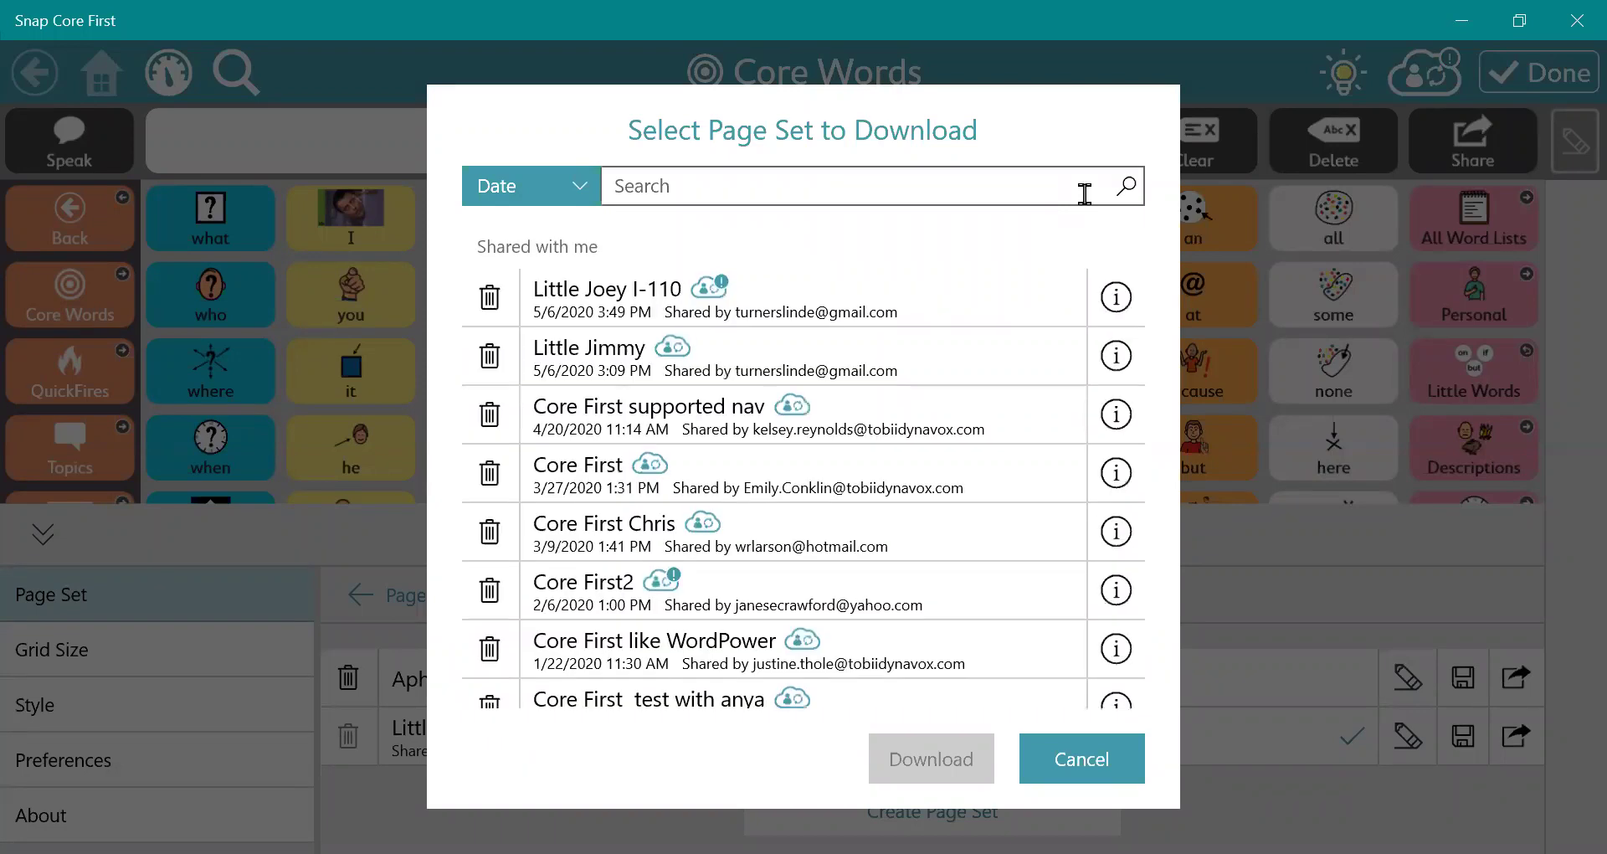
{"action": "left_click", "coordinate": [892, 288]}
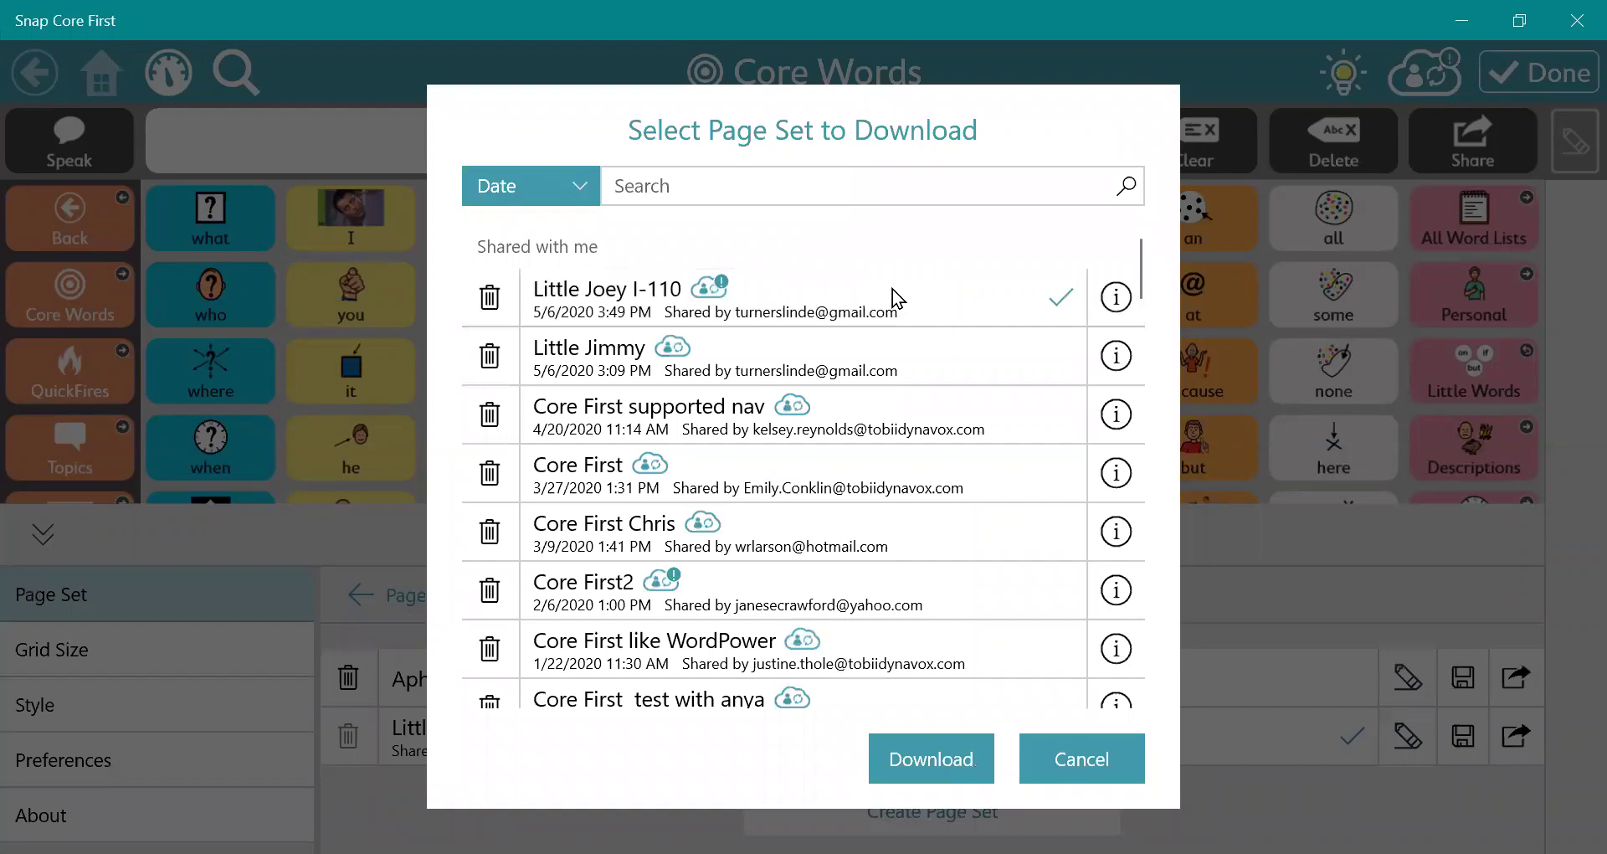
{"action": "left_click", "coordinate": [920, 769]}
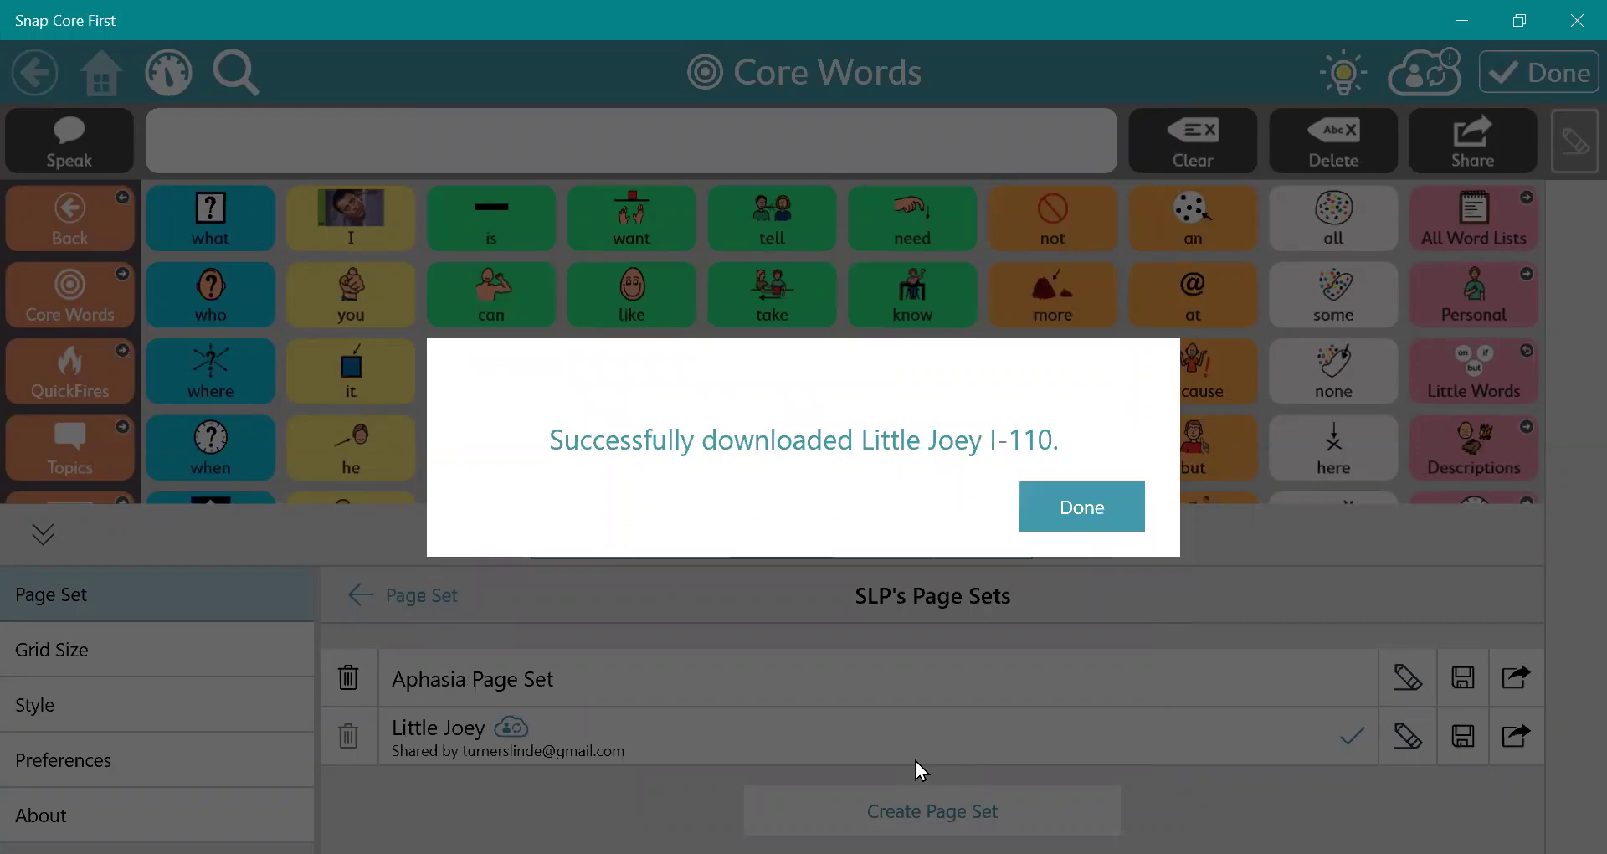
{"action": "left_click", "coordinate": [1063, 494]}
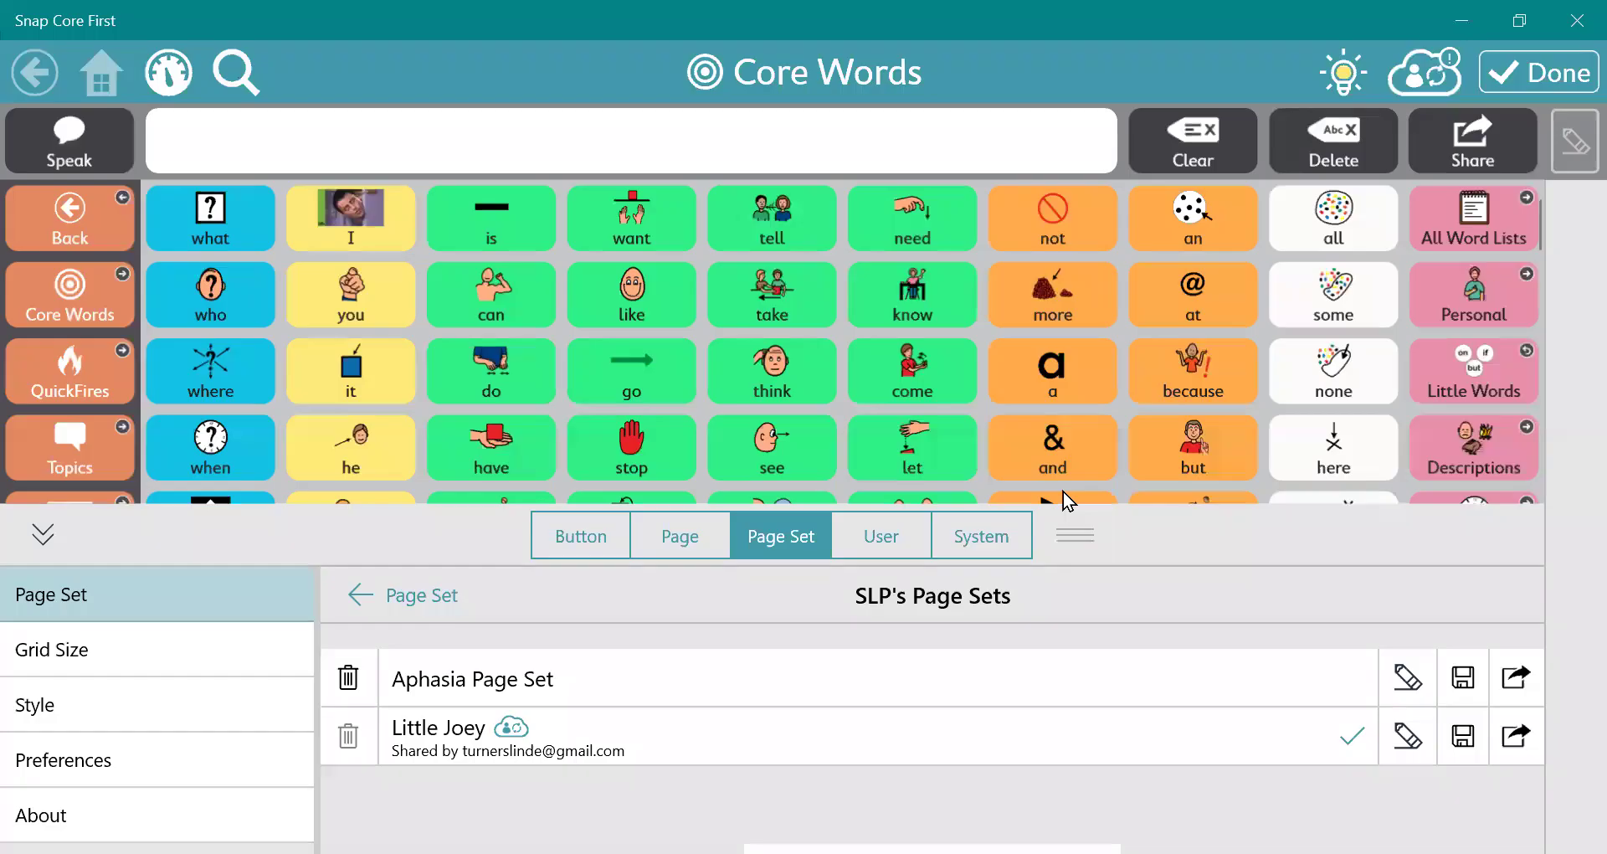
- Make "Little Joey I-110" the SLP user's active page set and leave editing mode
{"action": "left_click", "coordinate": [939, 801]}
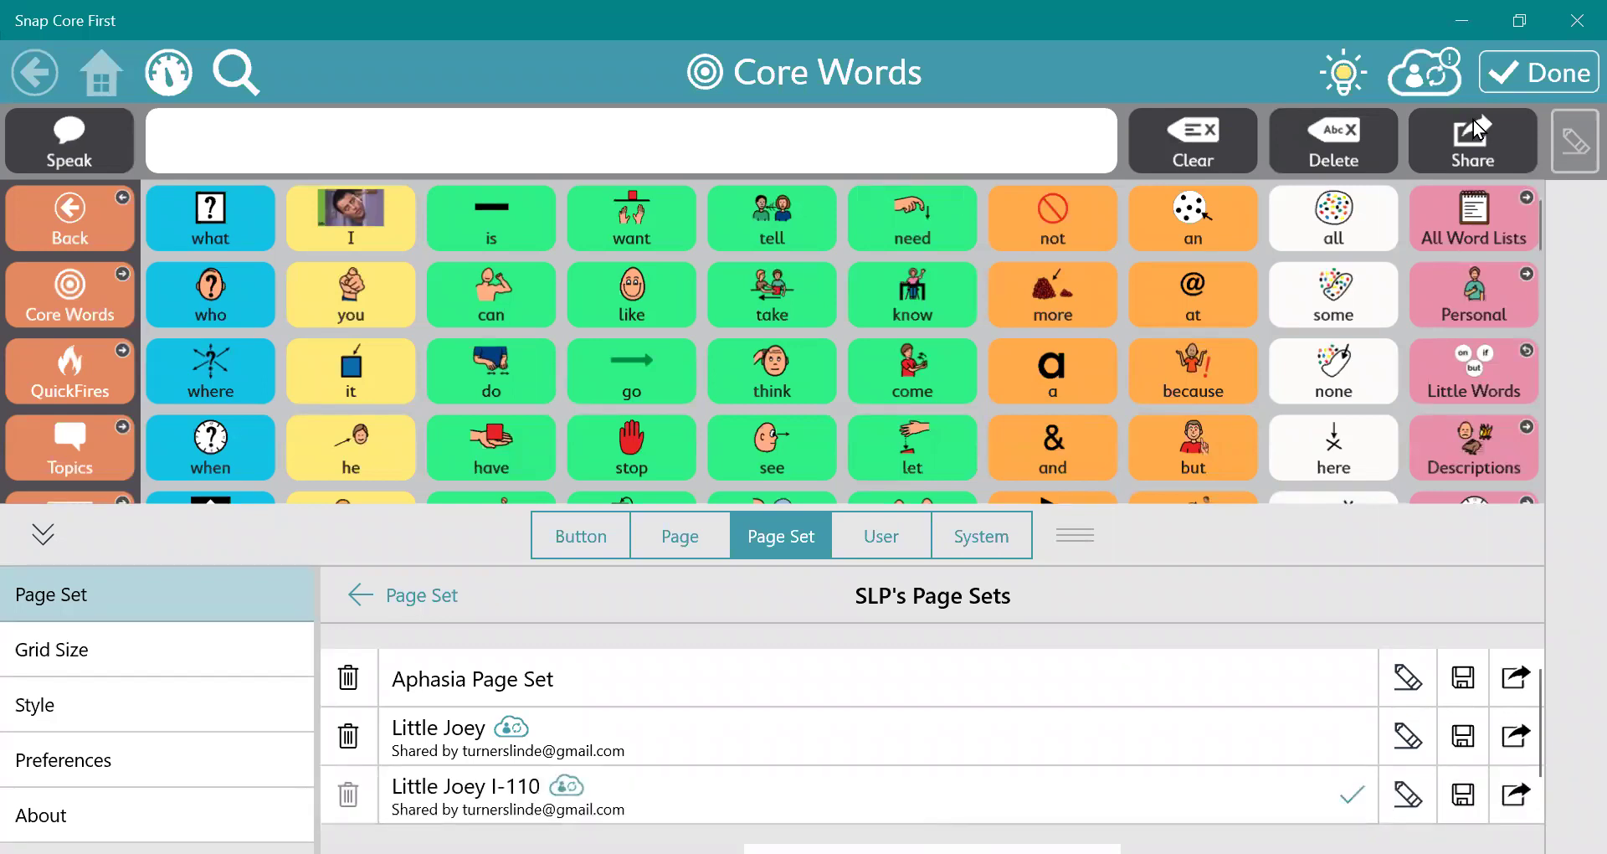
{"action": "left_click", "coordinate": [1519, 74]}
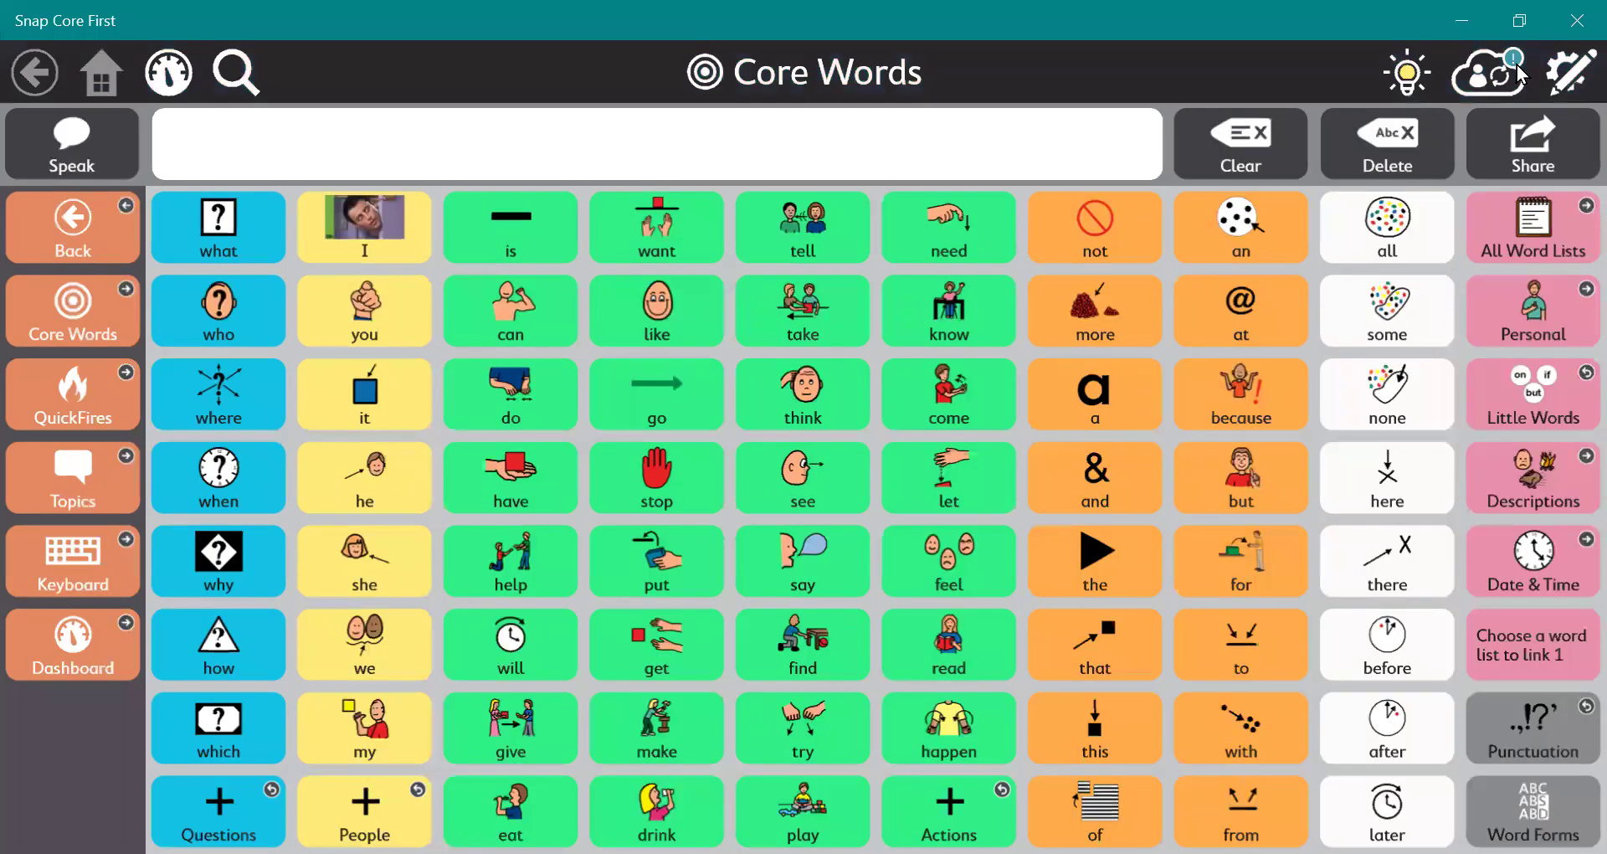